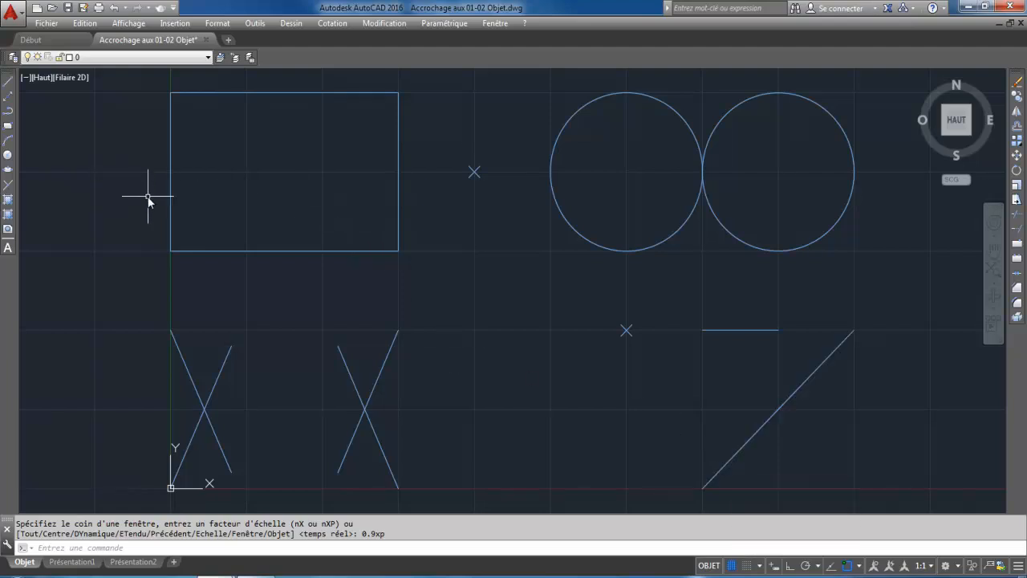
# Start a polyline and toggle object snap off, on and off again before picking its start point
pyautogui.click(11, 116)
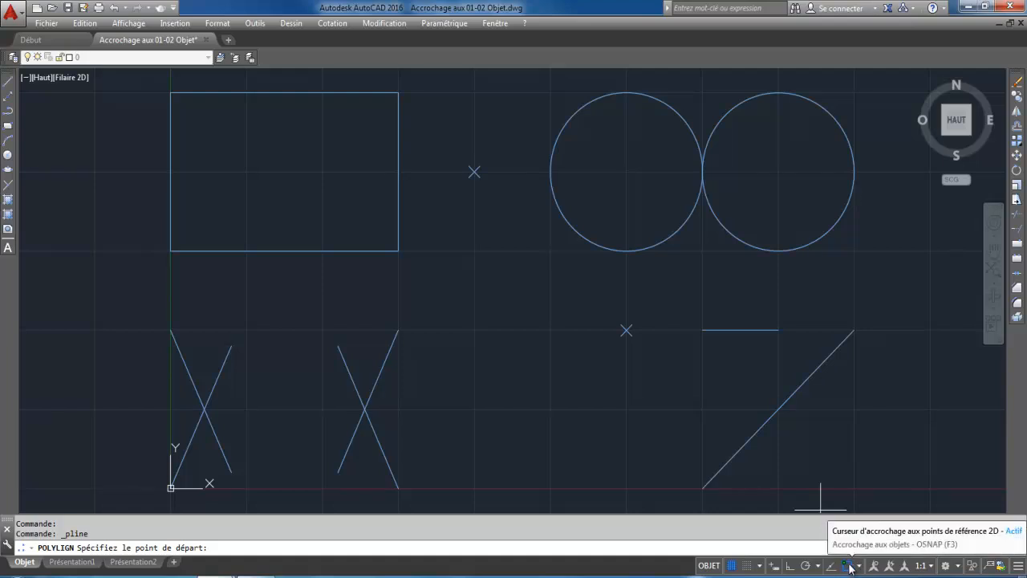
pyautogui.click(847, 568)
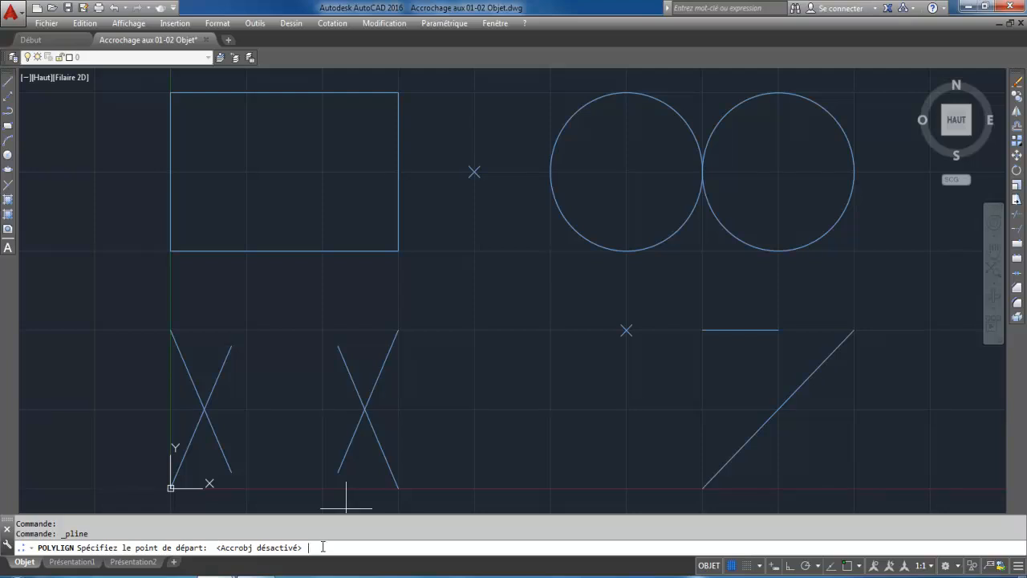
pyautogui.press('F3')
pyautogui.press('F3')
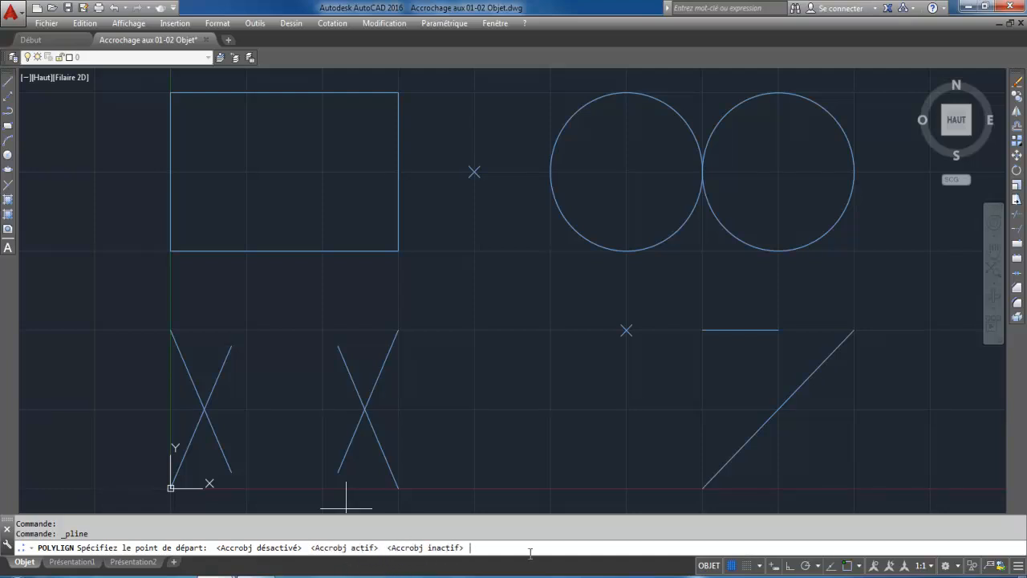
# Examine the list of available 2D object snap modes and the status bar customization options
pyautogui.click(859, 566)
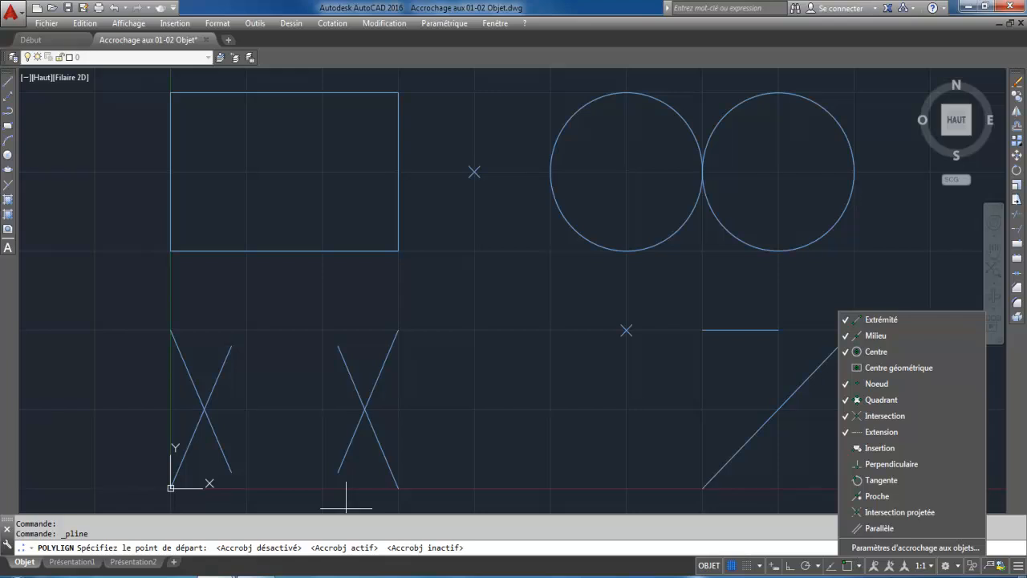
pyautogui.click(1018, 566)
pyautogui.click(1018, 567)
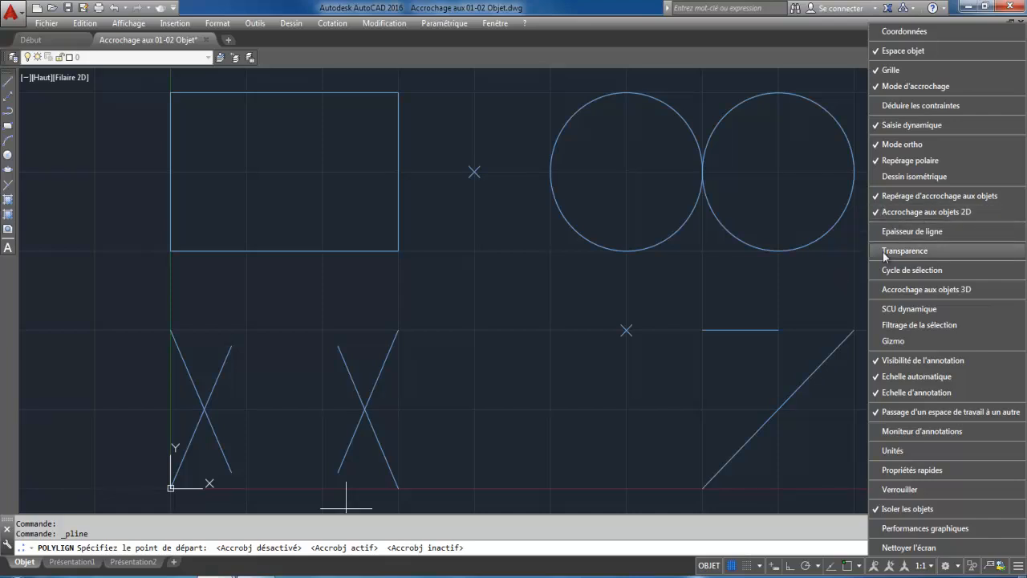
pyautogui.click(602, 453)
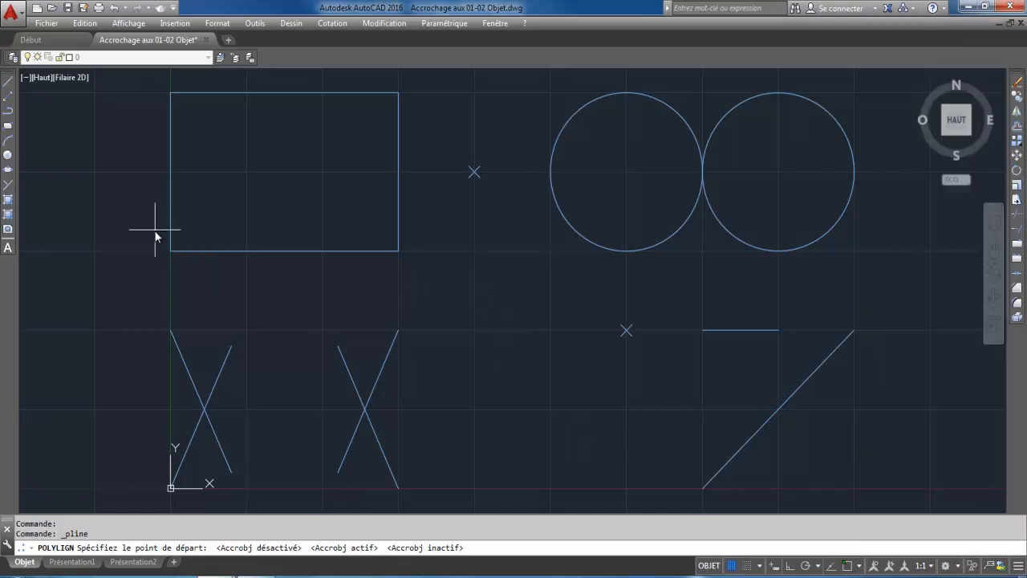
# Clear all object snap modes in the drawing settings and enable only Extrémité
pyautogui.keyDown('shift'); pyautogui.rightClick(205, 192); pyautogui.keyUp('shift')
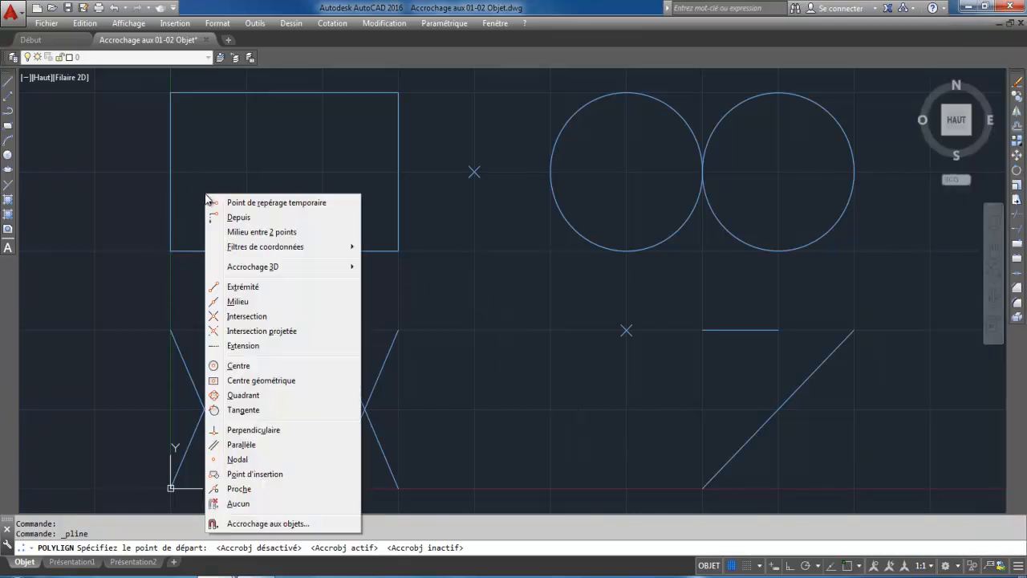
pyautogui.click(261, 523)
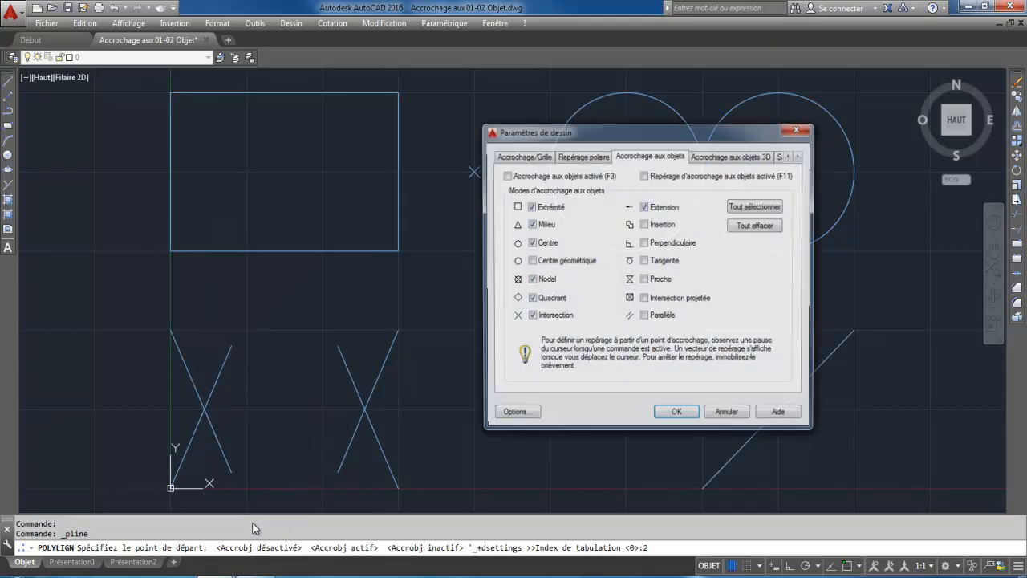
pyautogui.click(759, 226)
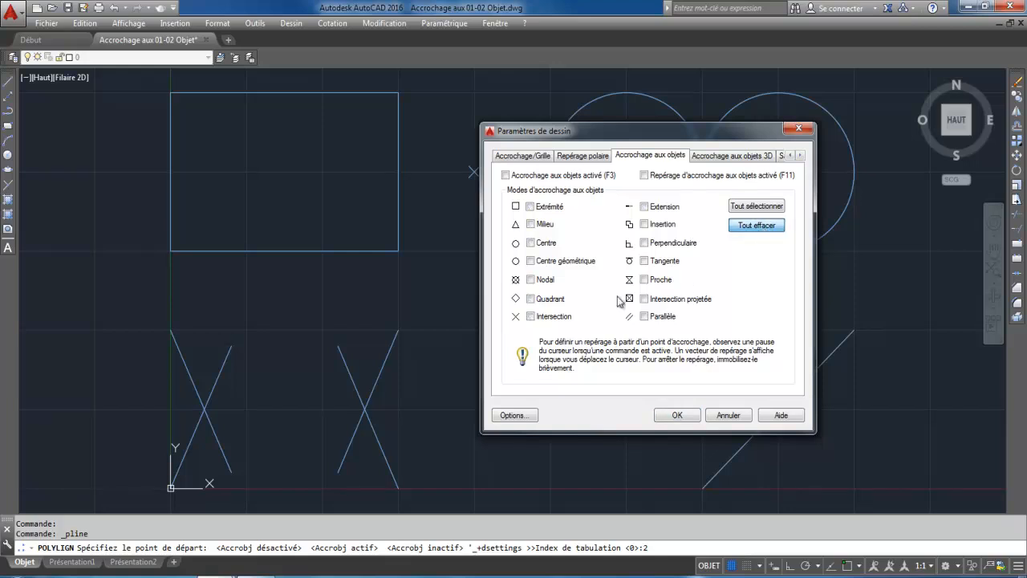
pyautogui.click(530, 207)
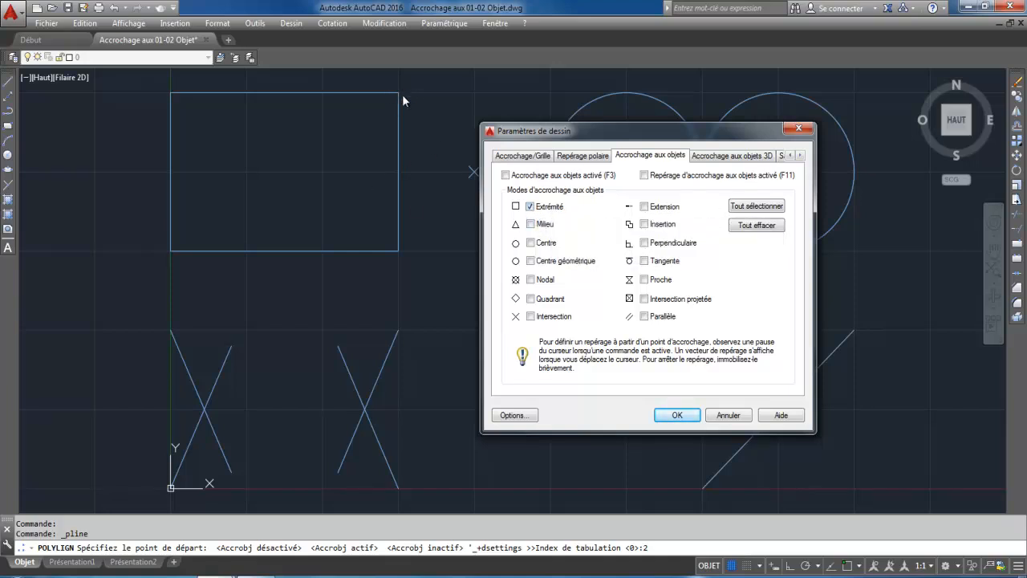
pyautogui.click(677, 415)
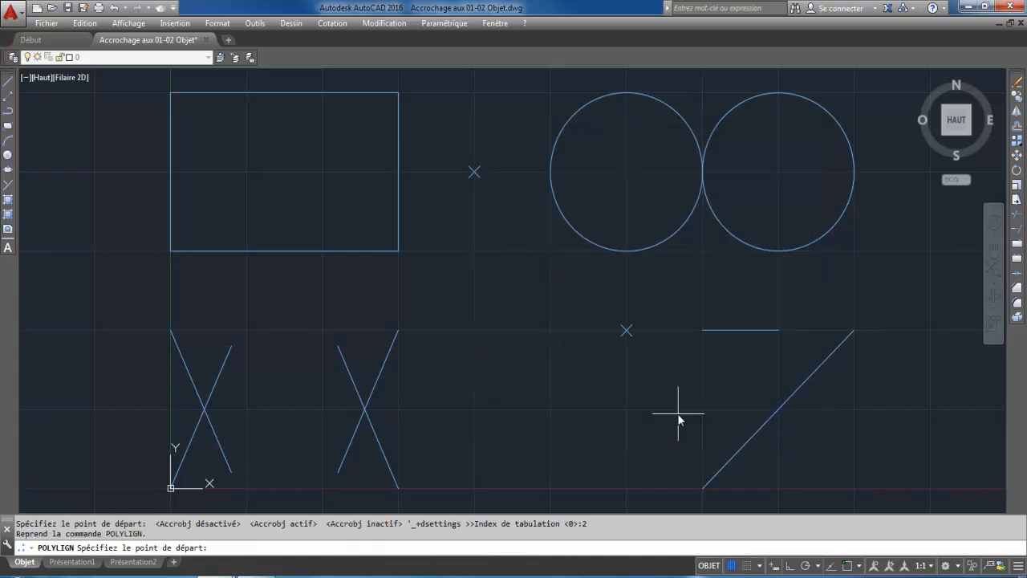
# Turn object snap on and draw a polyline from the rectangle's lower-left corner to its upper-right corner
pyautogui.click(8, 110)
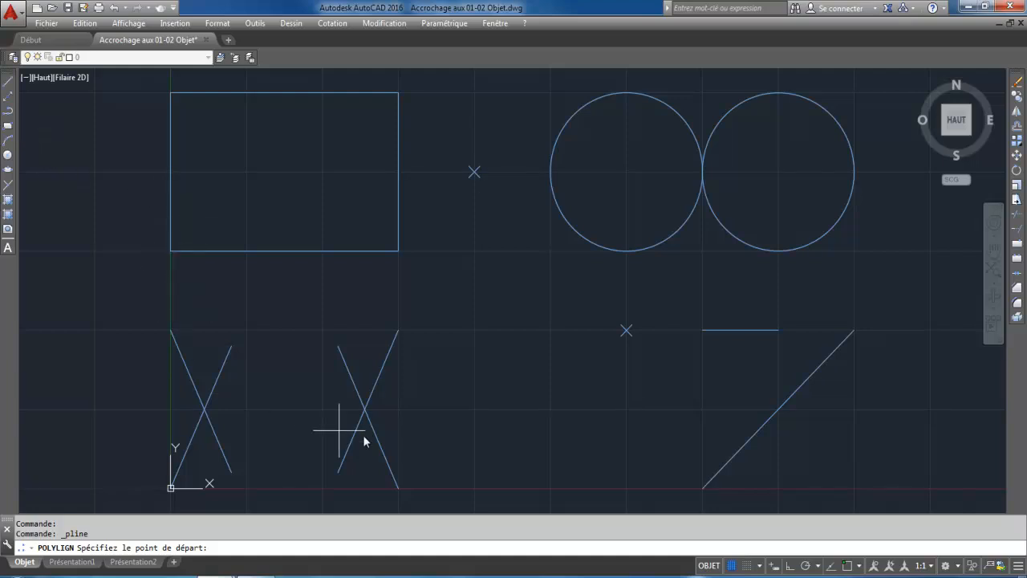
pyautogui.click(847, 566)
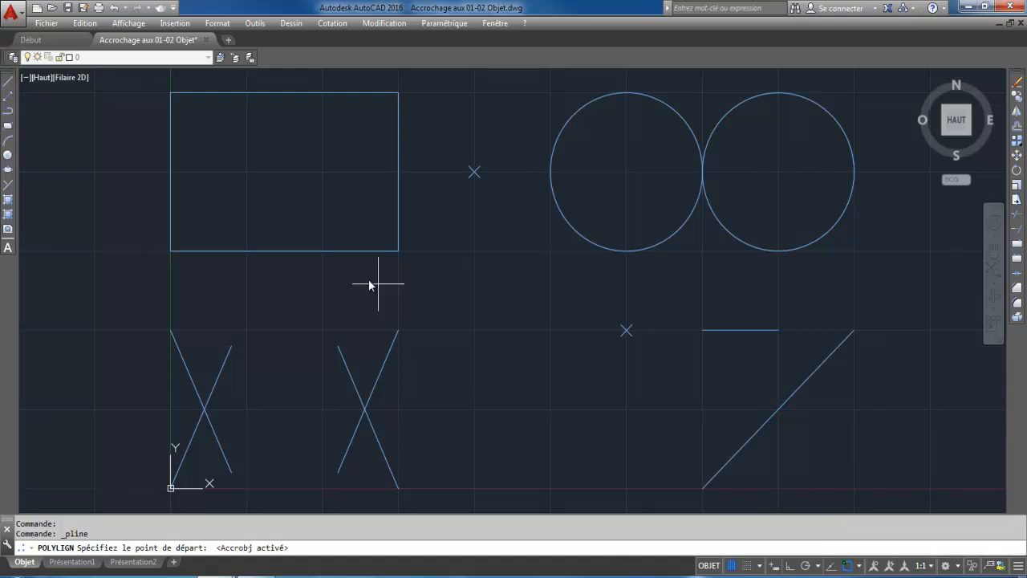
pyautogui.click(195, 252)
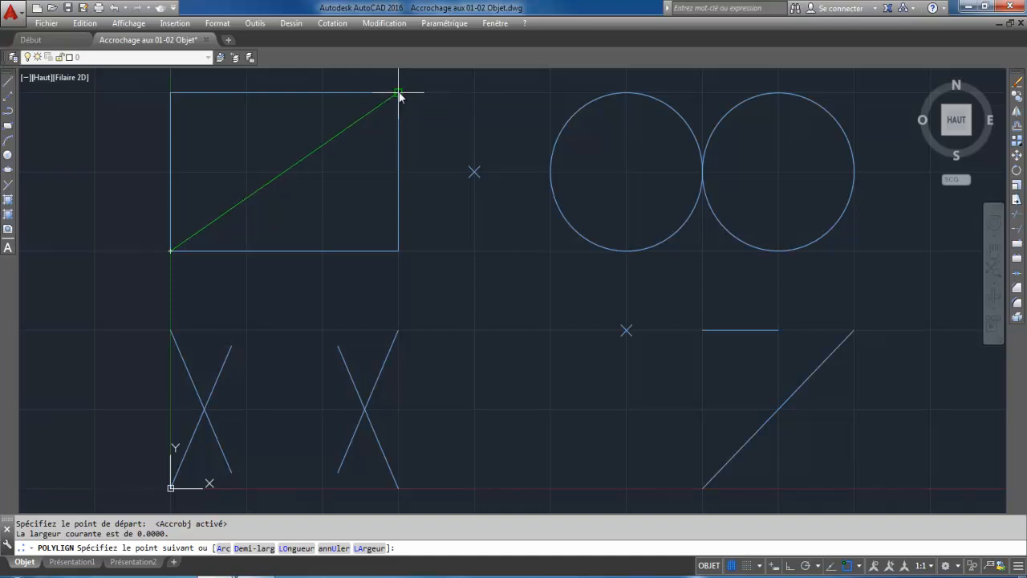
pyautogui.click(319, 98)
pyautogui.press('Return')
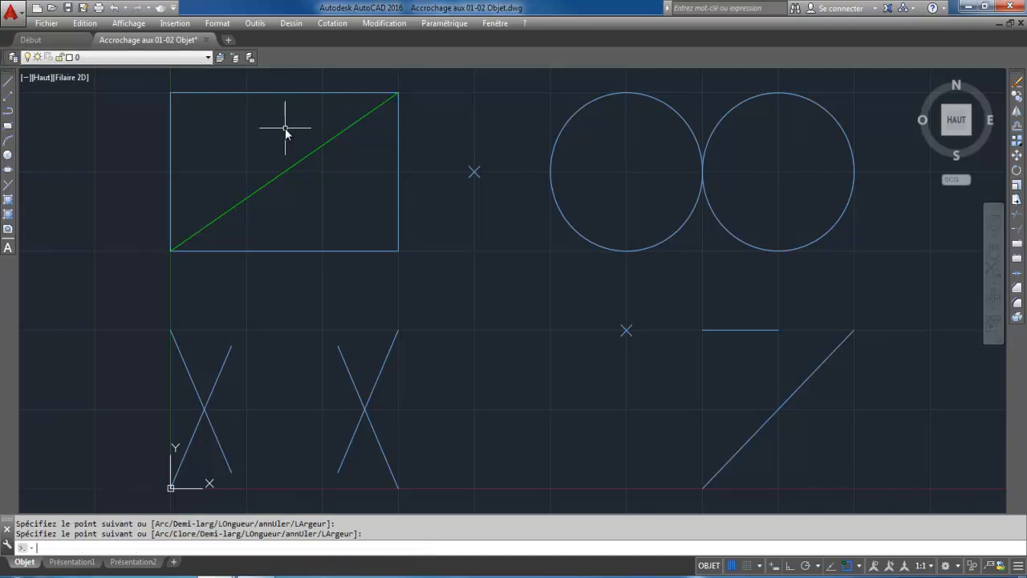
# Draw the other diagonal as a polyline from the rectangle's upper-left corner to its lower-right corner
pyautogui.press('Return')
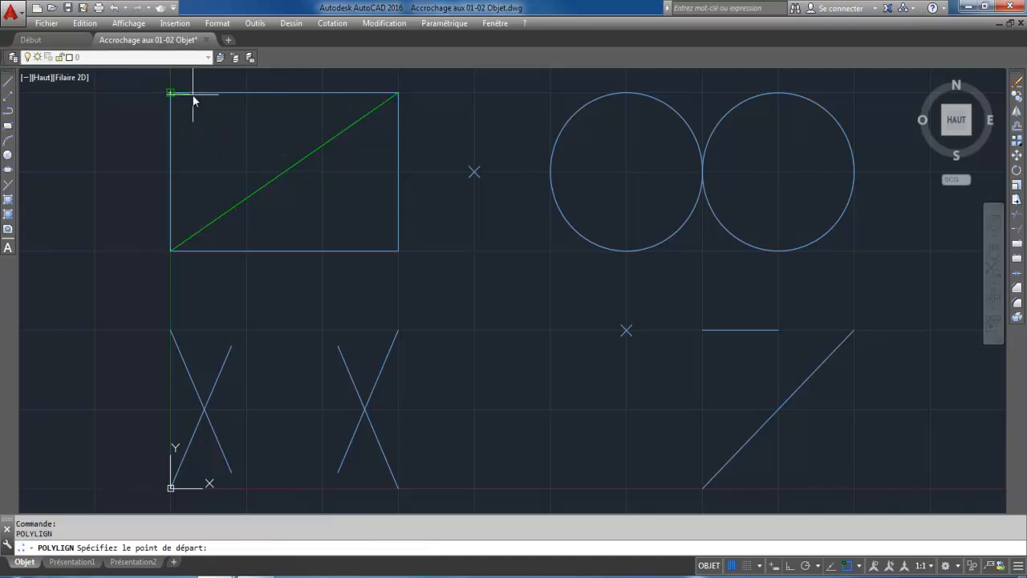
pyautogui.click(193, 98)
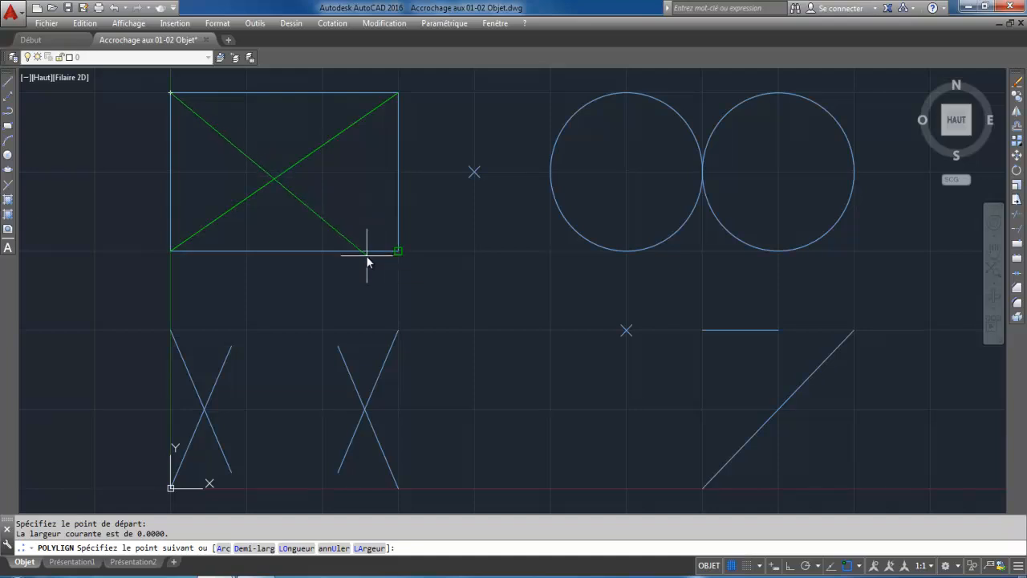
pyautogui.click(356, 252)
pyautogui.press('Return')
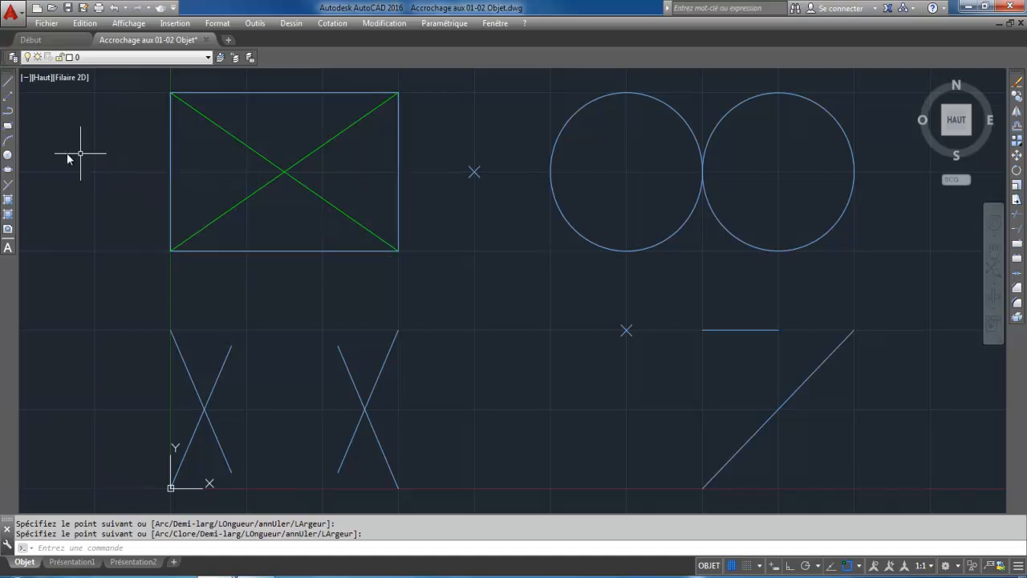
# Start another polyline and add Milieu to the active object snap modes
pyautogui.click(8, 114)
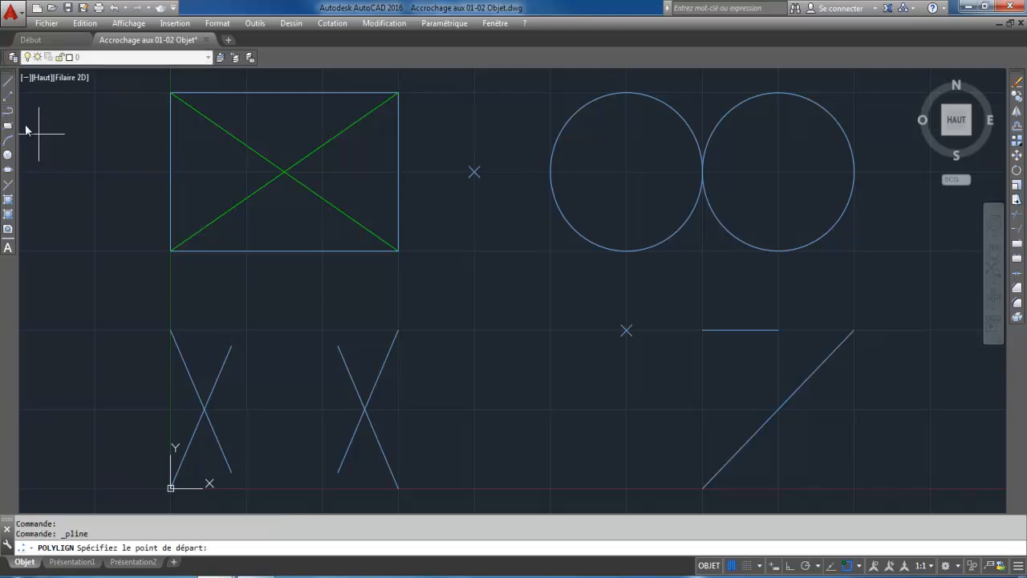
pyautogui.keyDown('shift'); pyautogui.rightClick(115, 170); pyautogui.keyUp('shift')
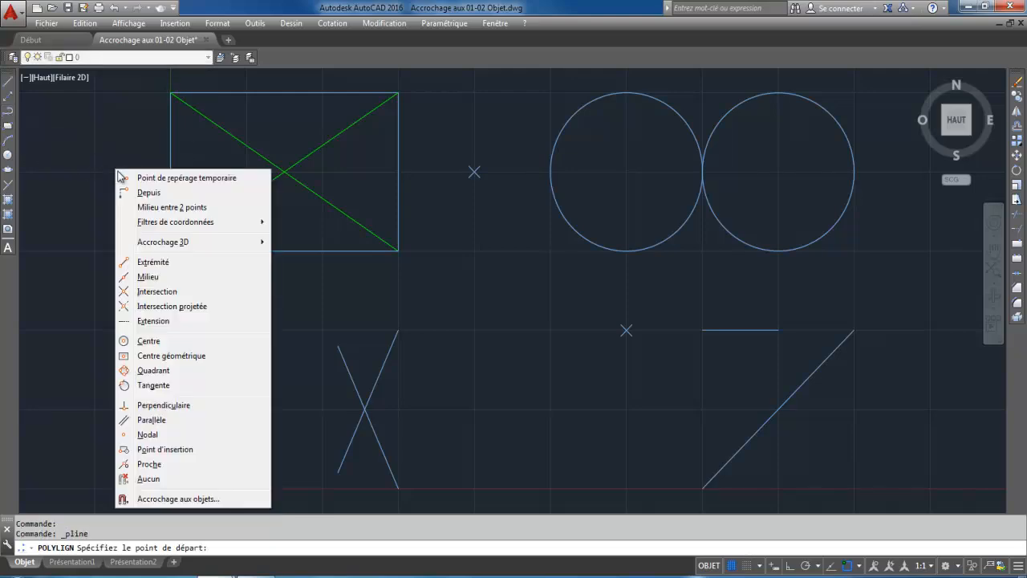
pyautogui.click(174, 499)
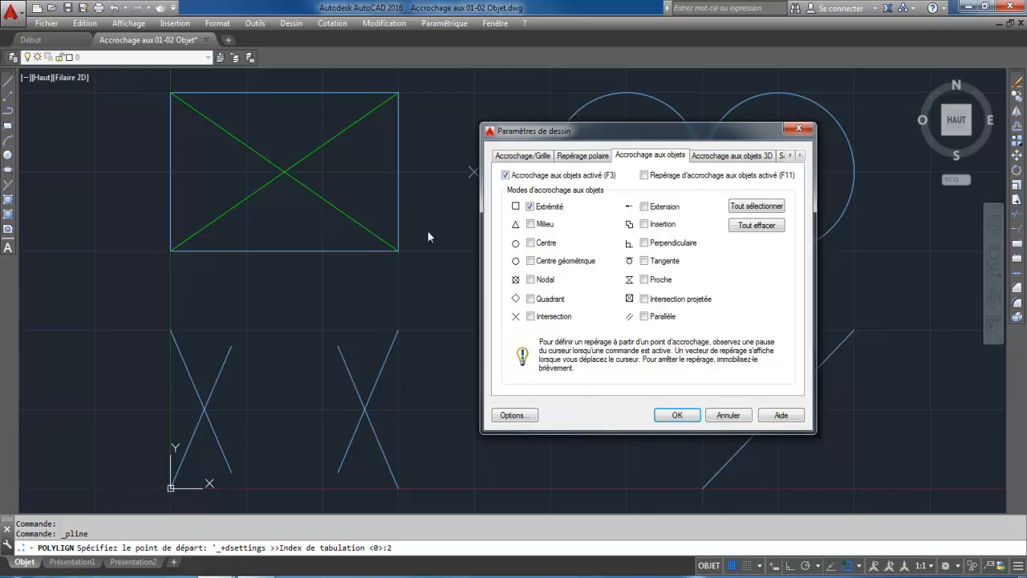
pyautogui.click(669, 416)
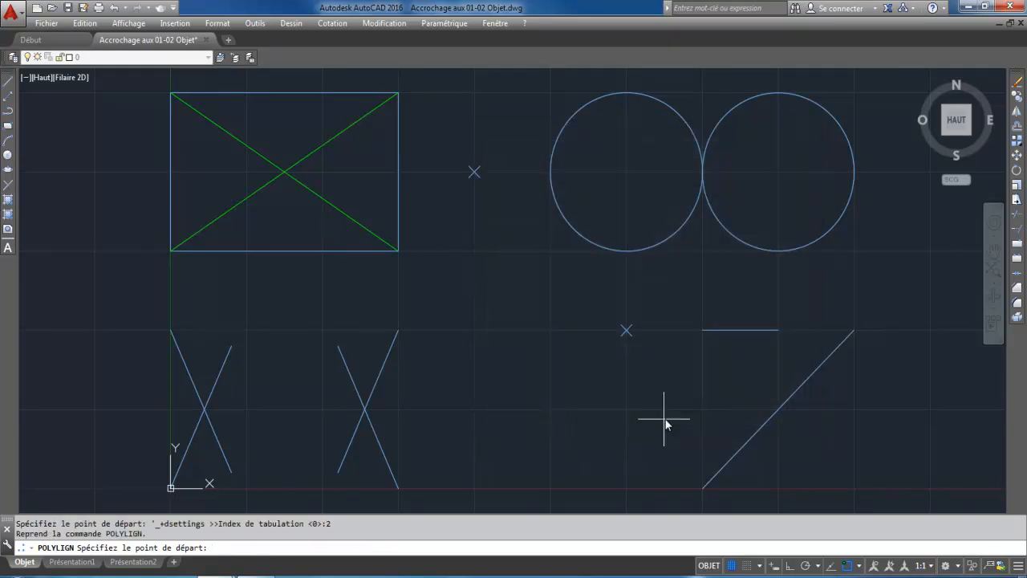
# Draw one horizontal and one vertical polyline joining the midpoints of the rectangle's opposite sides
pyautogui.click(171, 180)
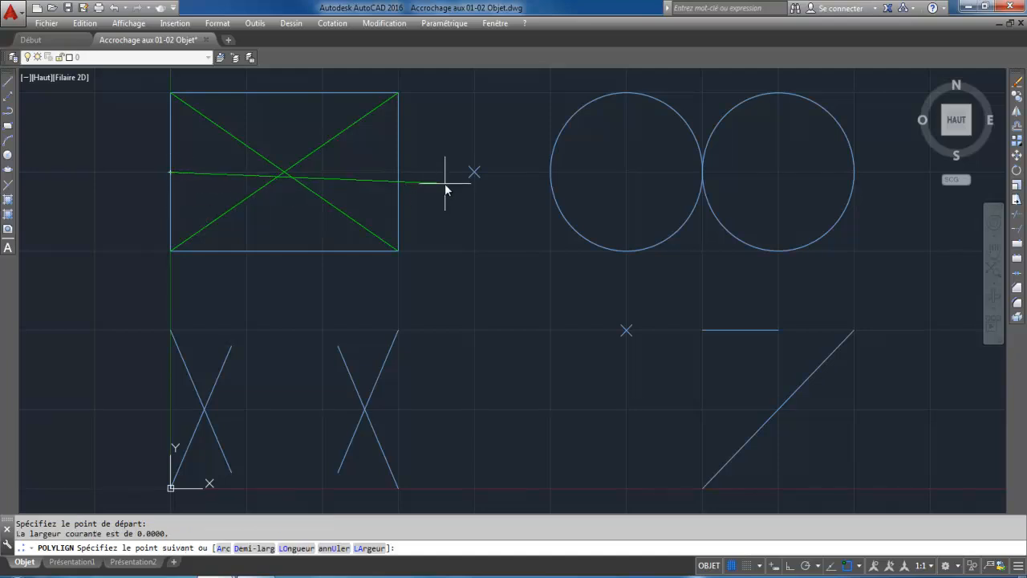
pyautogui.click(384, 198)
pyautogui.press('Return')
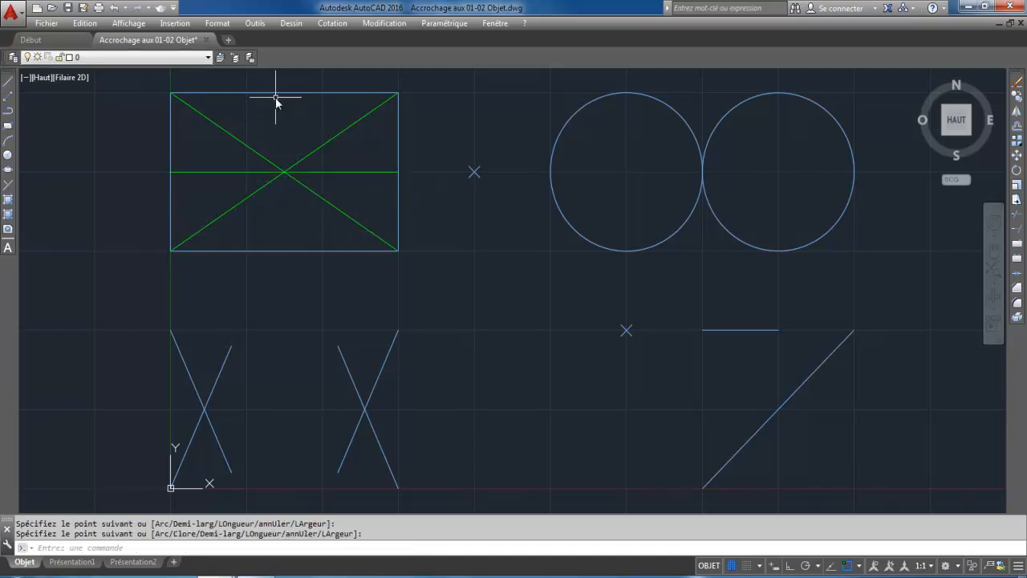
pyautogui.press('Return')
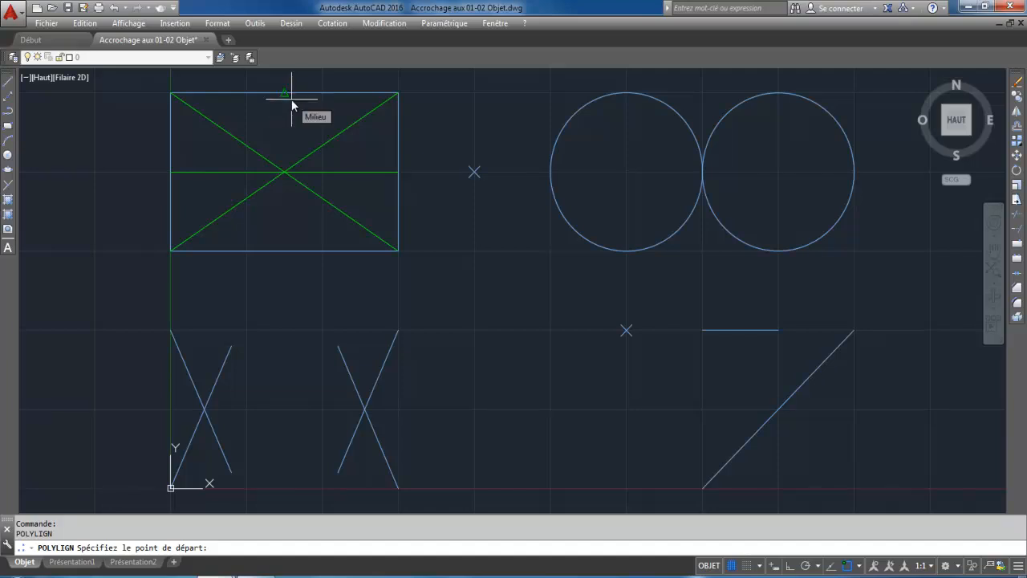
pyautogui.click(291, 99)
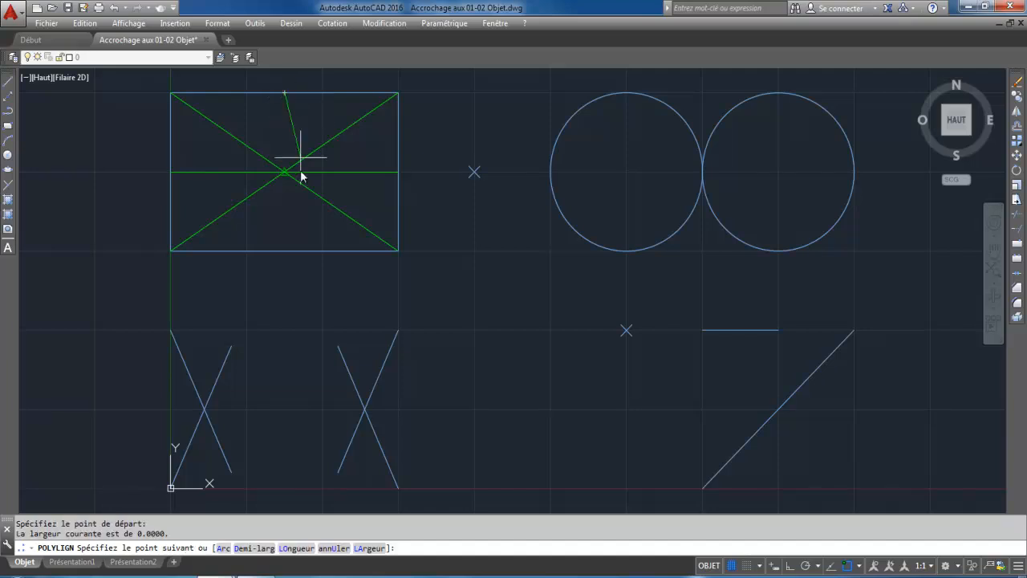
pyautogui.click(294, 247)
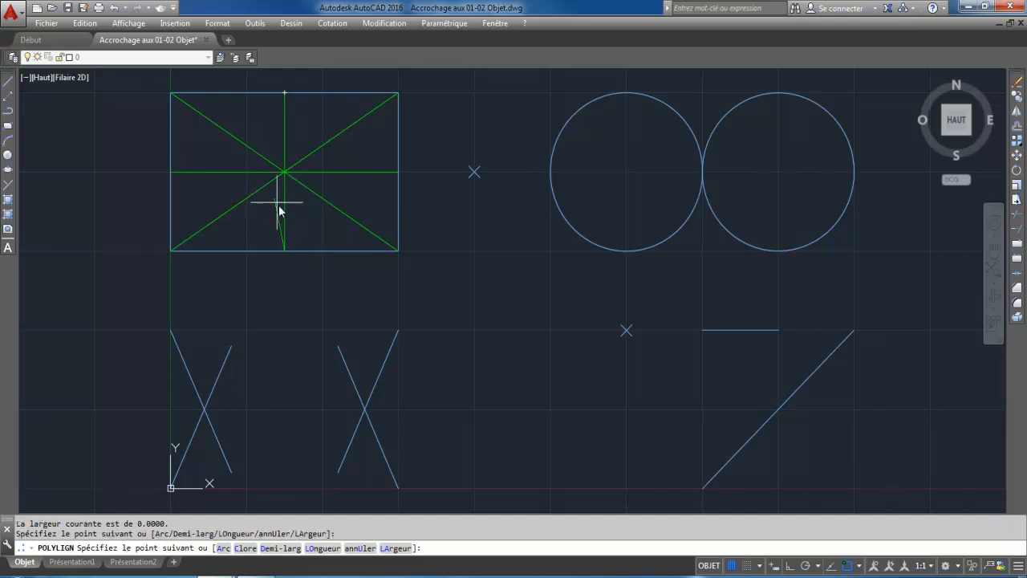
pyautogui.press('Return')
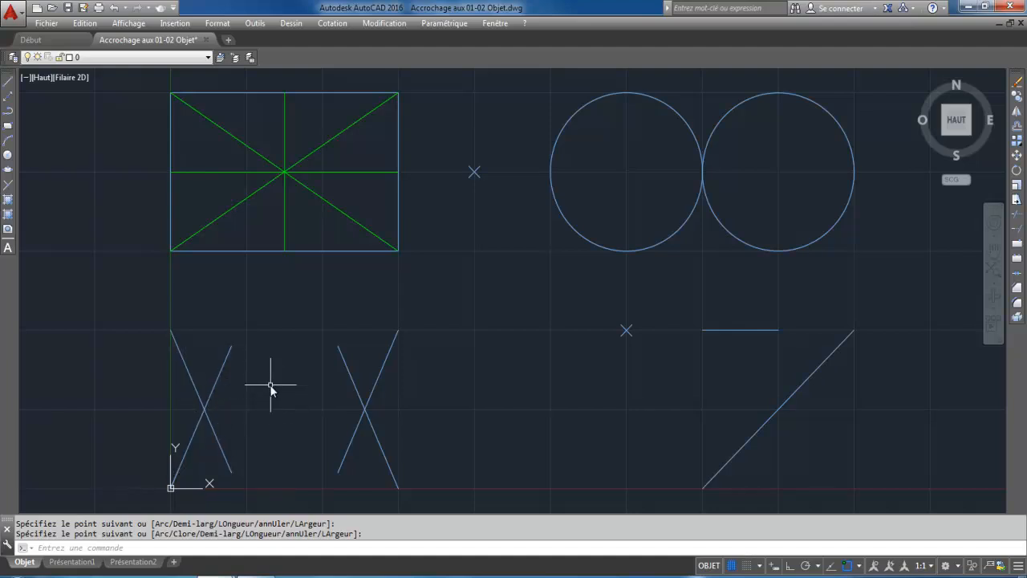
# Start a new polyline and add Intersection to the active object snap modes
pyautogui.press('Return')
pyautogui.press('Return')
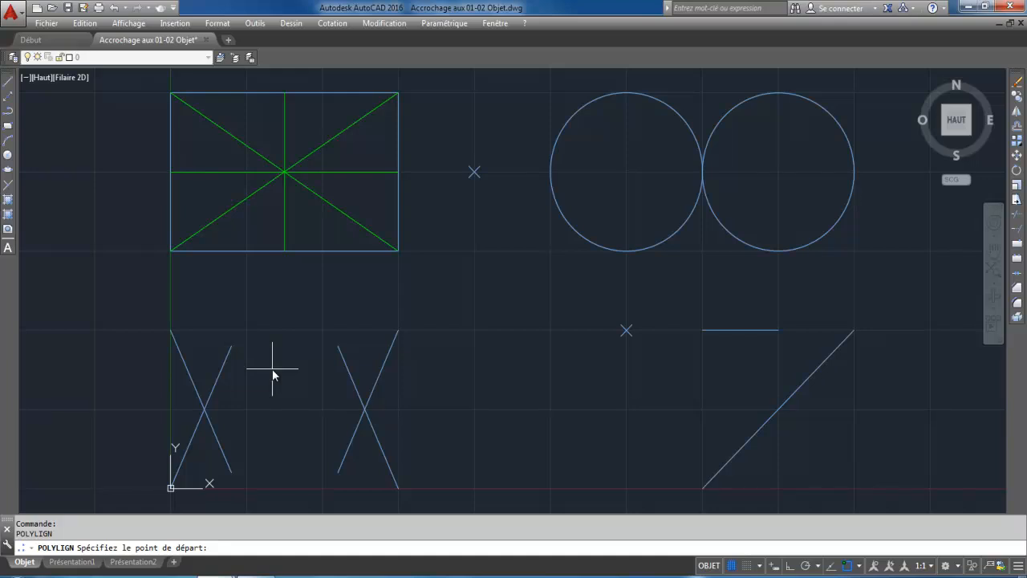
pyautogui.keyDown('shift'); pyautogui.rightClick(273, 371); pyautogui.keyUp('shift')
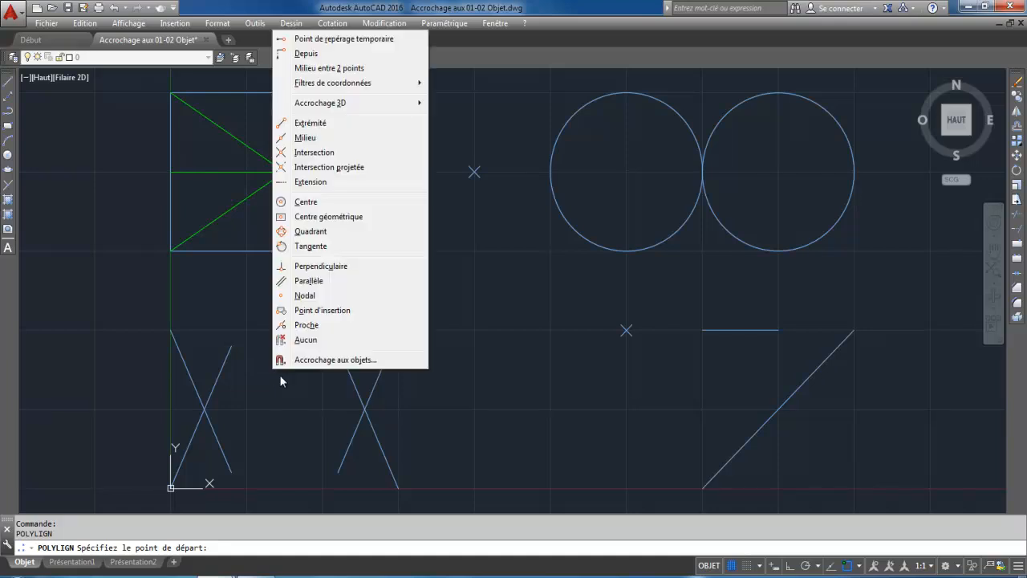
pyautogui.click(326, 360)
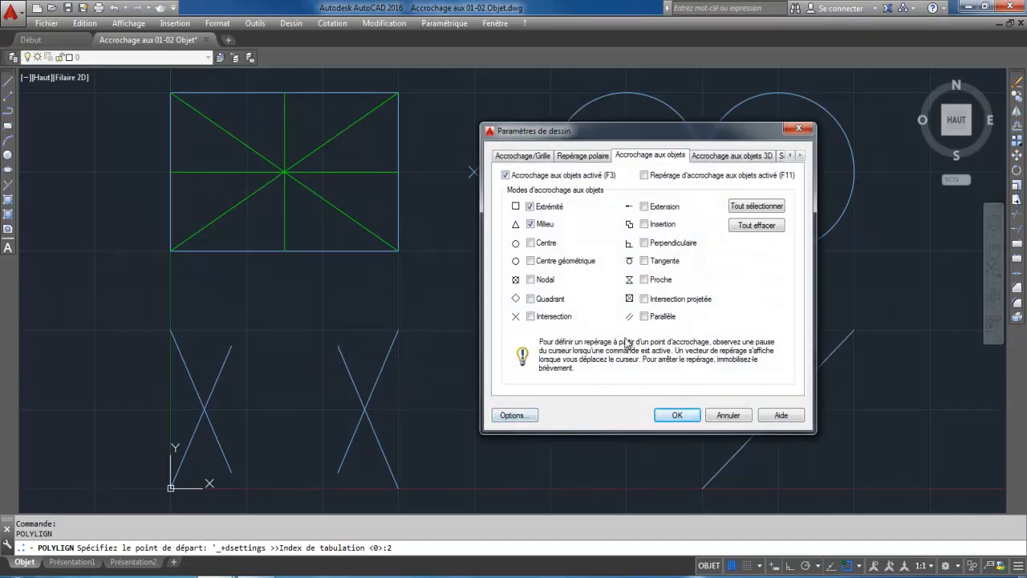
pyautogui.click(537, 319)
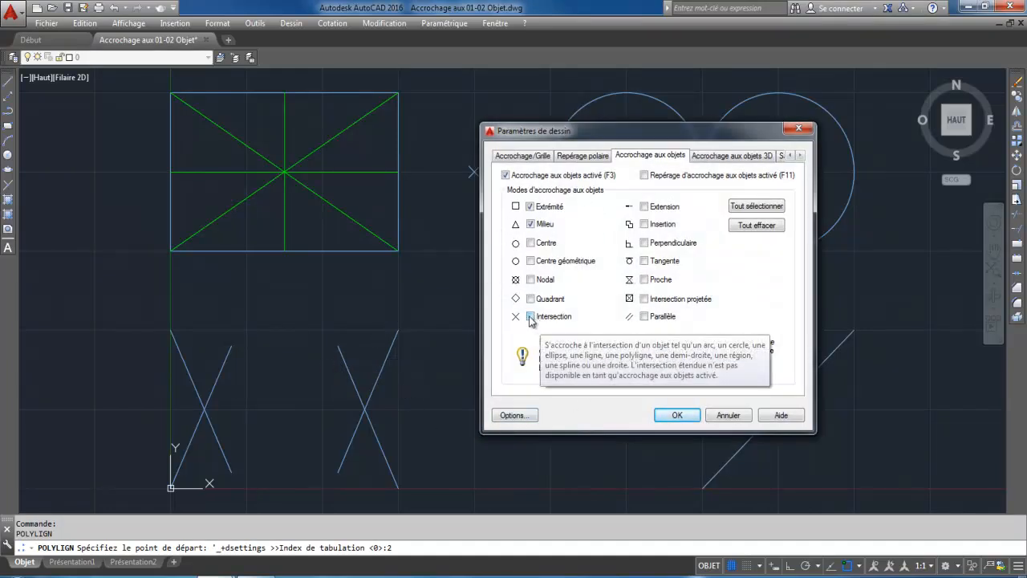
pyautogui.click(671, 415)
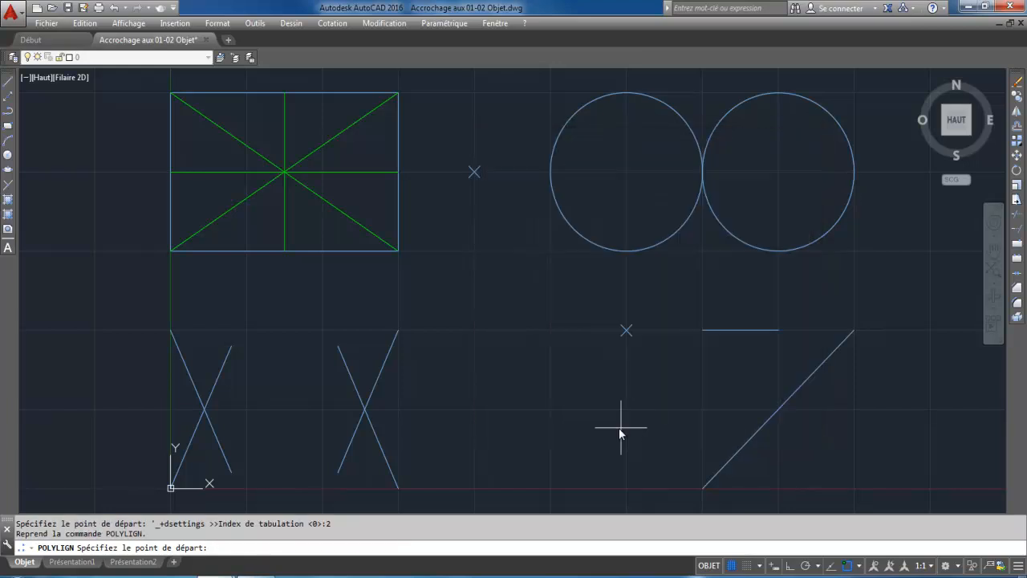
# Draw a polyline joining the crossing points of the two X-shaped line pairs below the rectangle
pyautogui.click(210, 420)
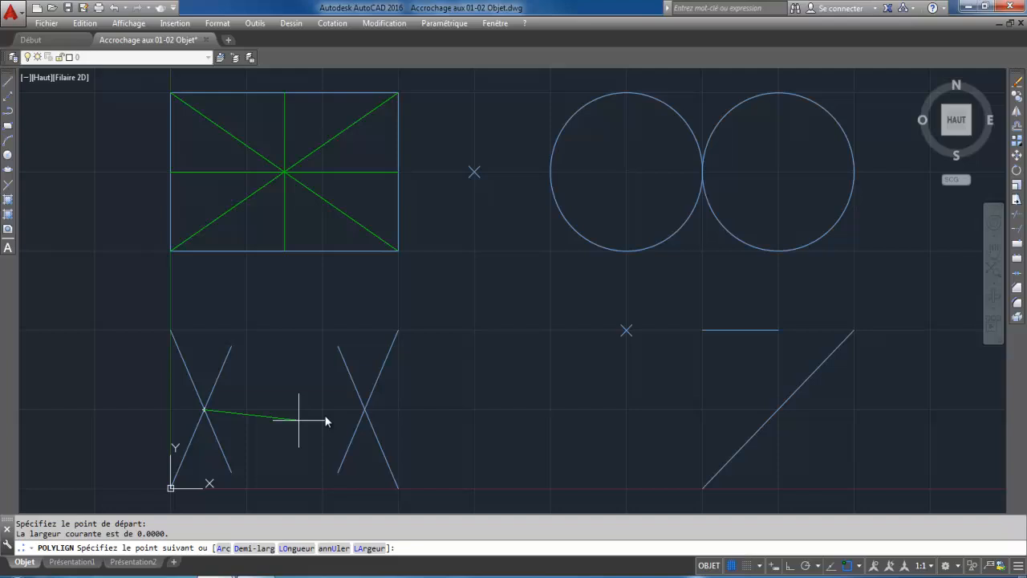
pyautogui.click(365, 410)
pyautogui.press('Return')
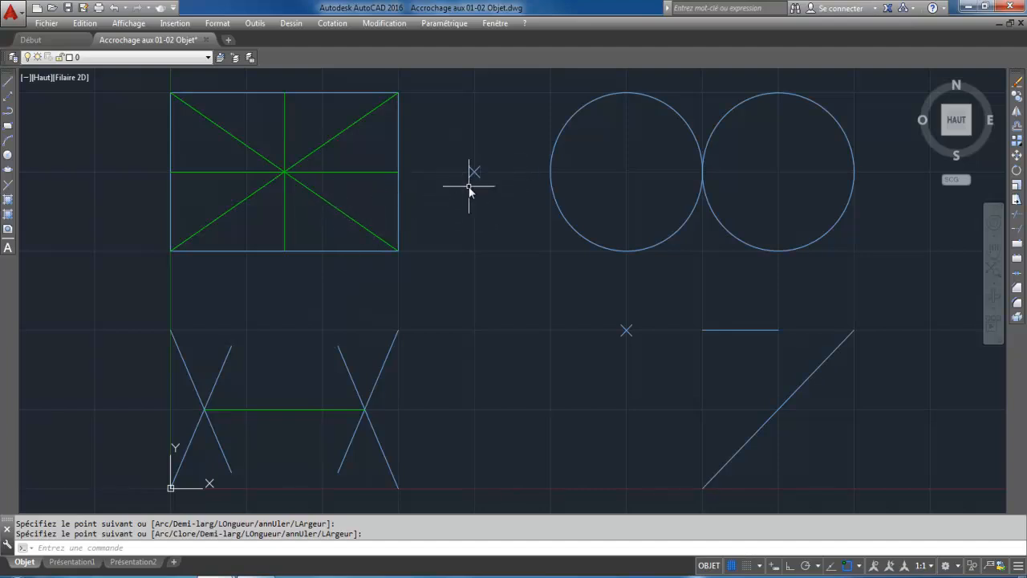
# Start a new polyline and add Nodal to the active object snap modes
pyautogui.click(7, 112)
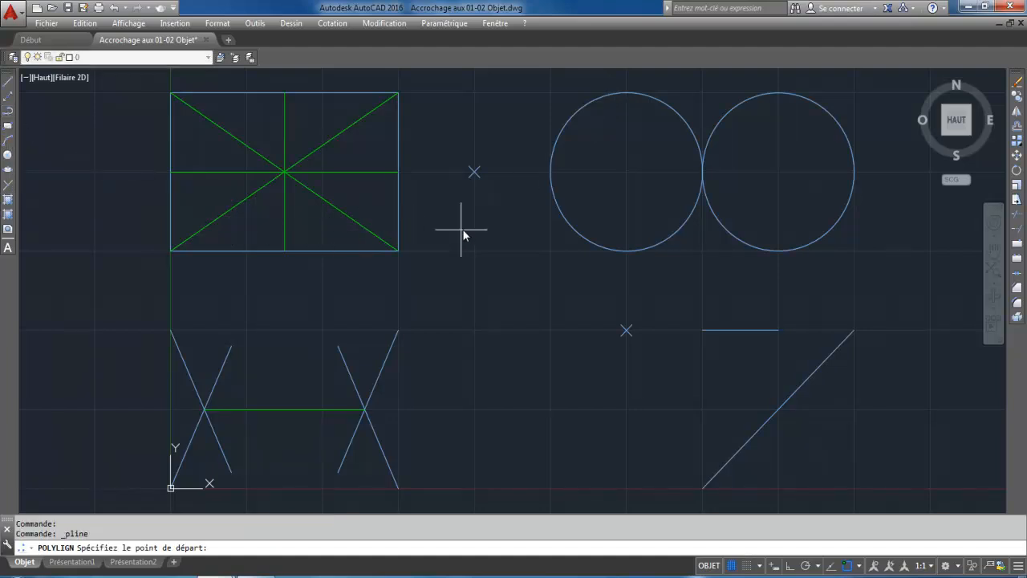
pyautogui.keyDown('shift'); pyautogui.rightClick(502, 215); pyautogui.keyUp('shift')
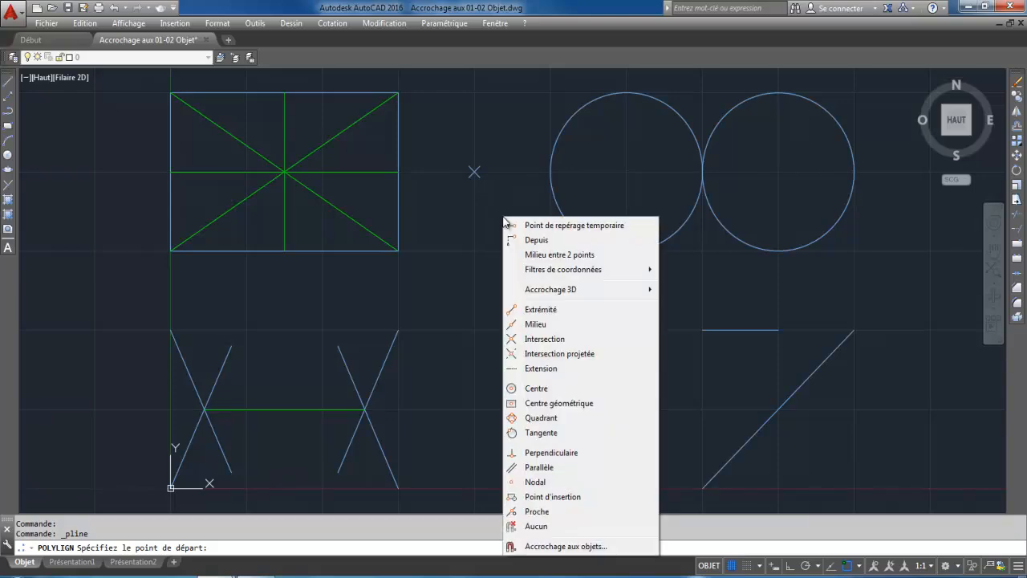
pyautogui.click(551, 546)
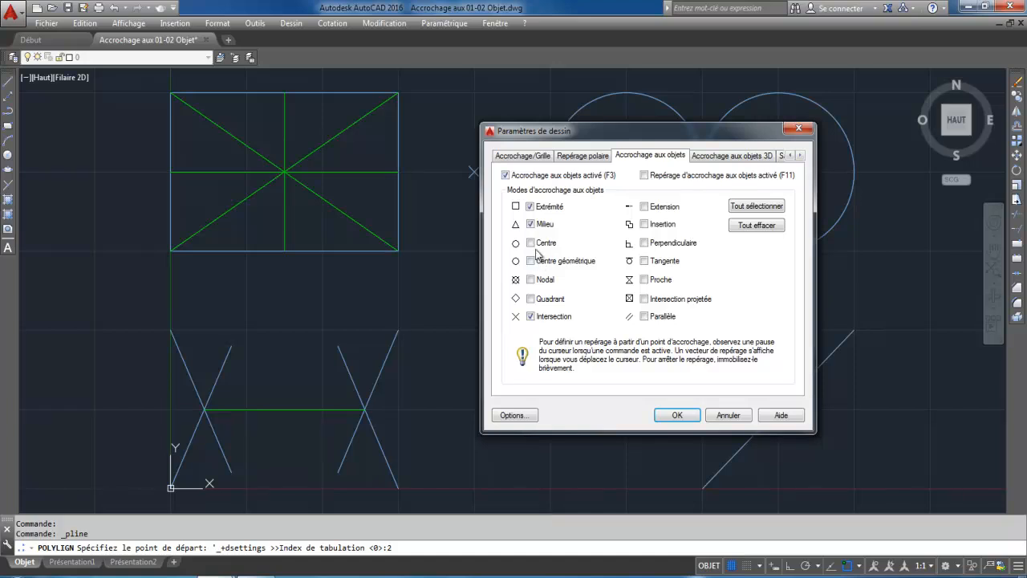
pyautogui.click(530, 280)
pyautogui.click(678, 415)
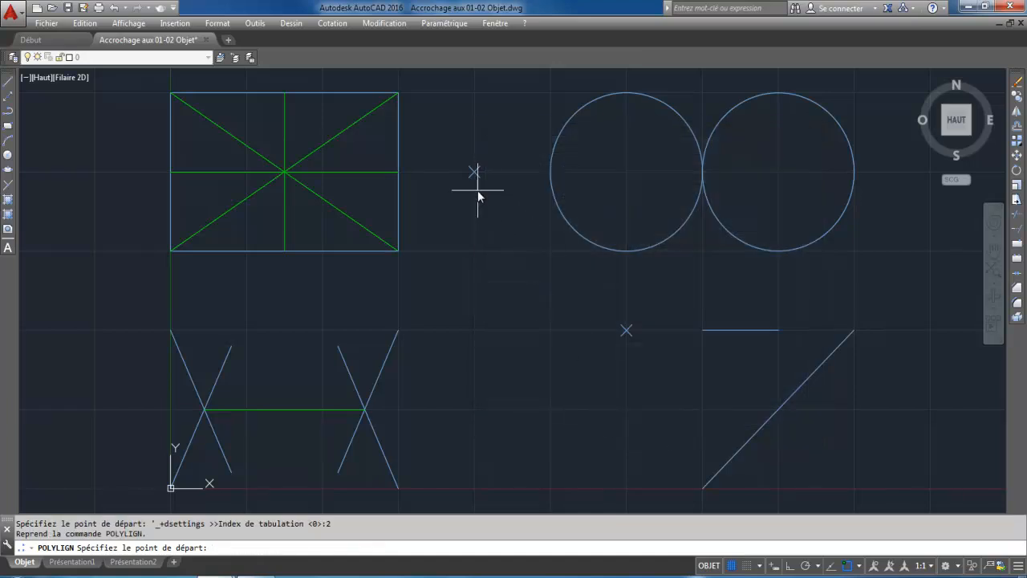
# Draw a polyline from the point node beside the rectangle to the lower tangent point of the nearer circle
pyautogui.click(475, 171)
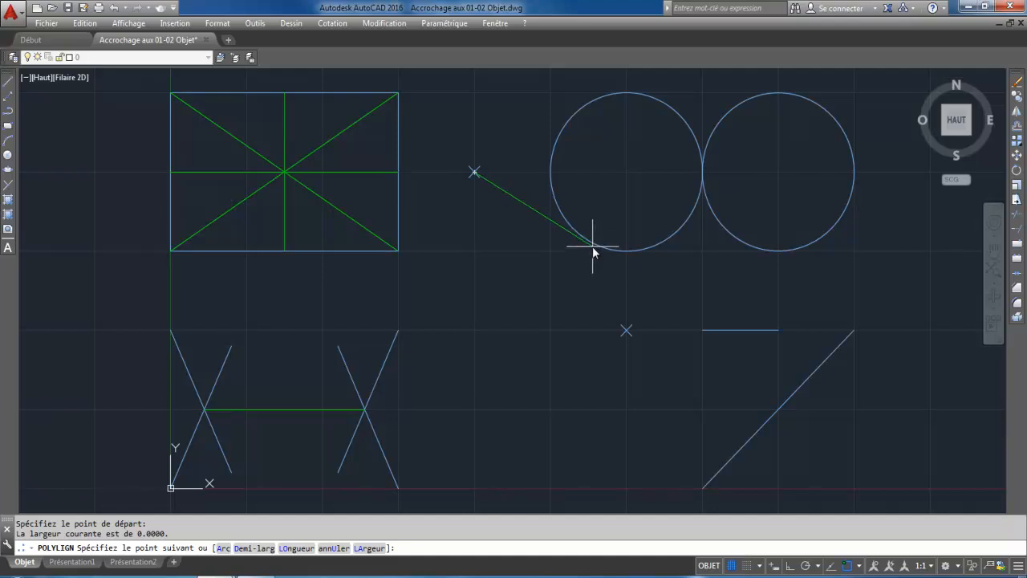
pyautogui.keyDown('shift'); pyautogui.rightClick(500, 264); pyautogui.keyUp('shift')
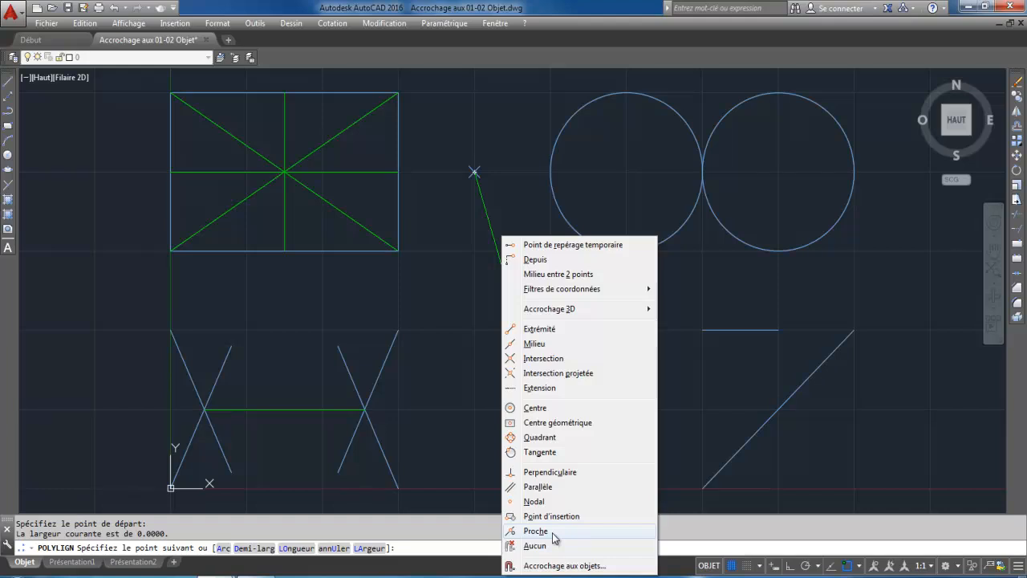
pyautogui.click(540, 452)
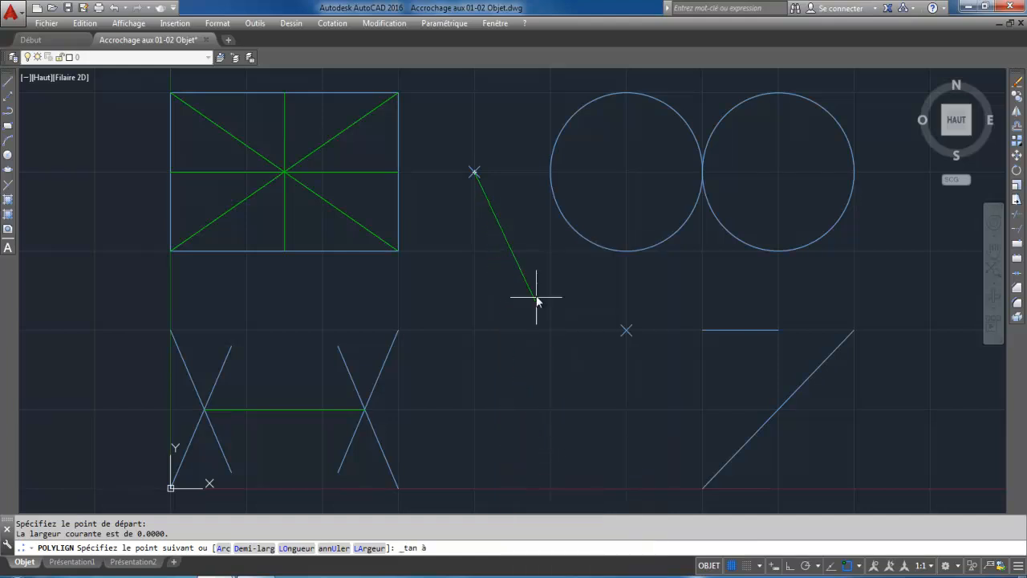
pyautogui.click(587, 238)
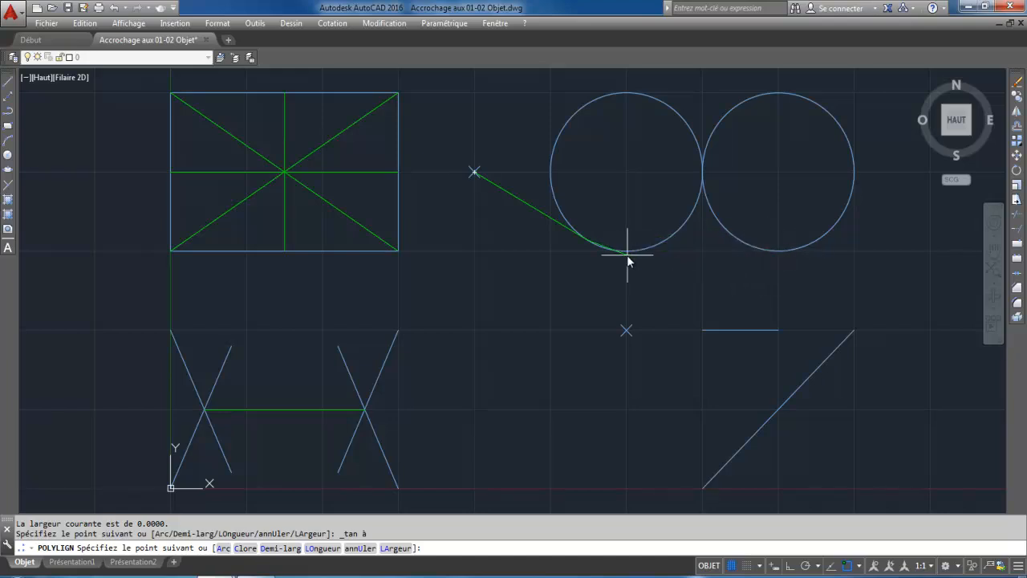
pyautogui.press('Return')
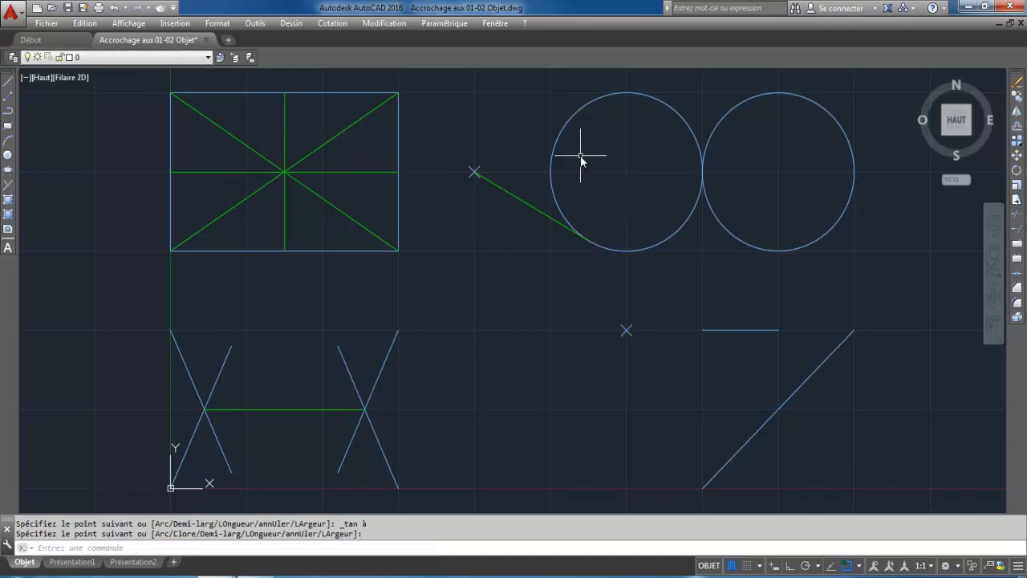
# Start another polyline and add Quadrant to the active object snap modes
pyautogui.press('Return')
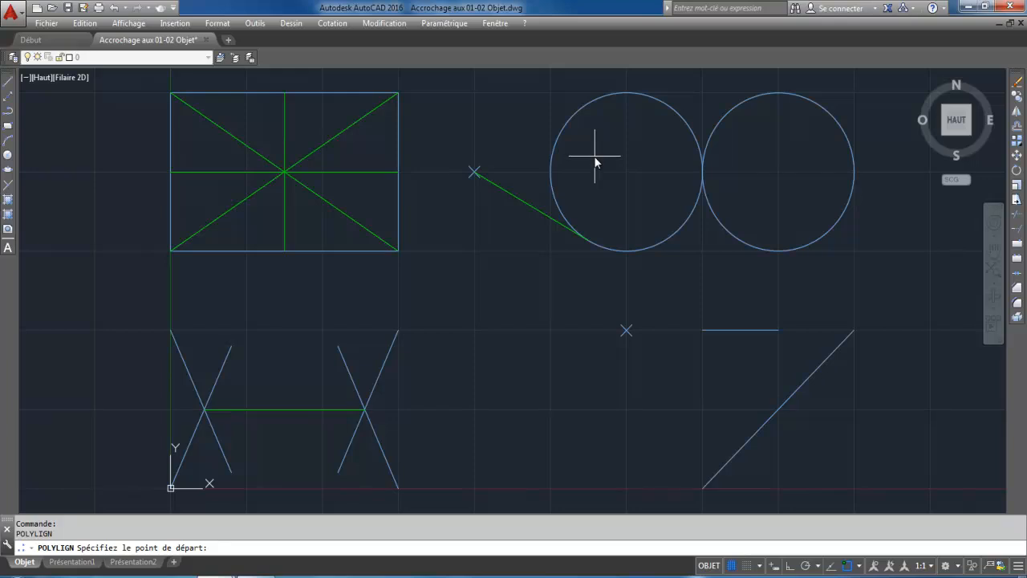
pyautogui.keyDown('shift'); pyautogui.rightClick(626, 184); pyautogui.keyUp('shift')
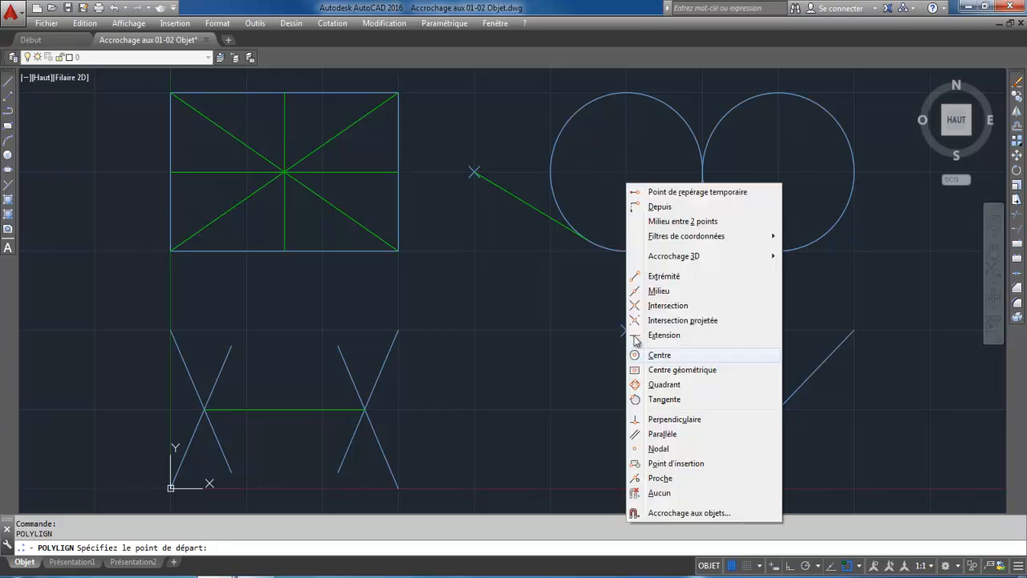
pyautogui.click(676, 515)
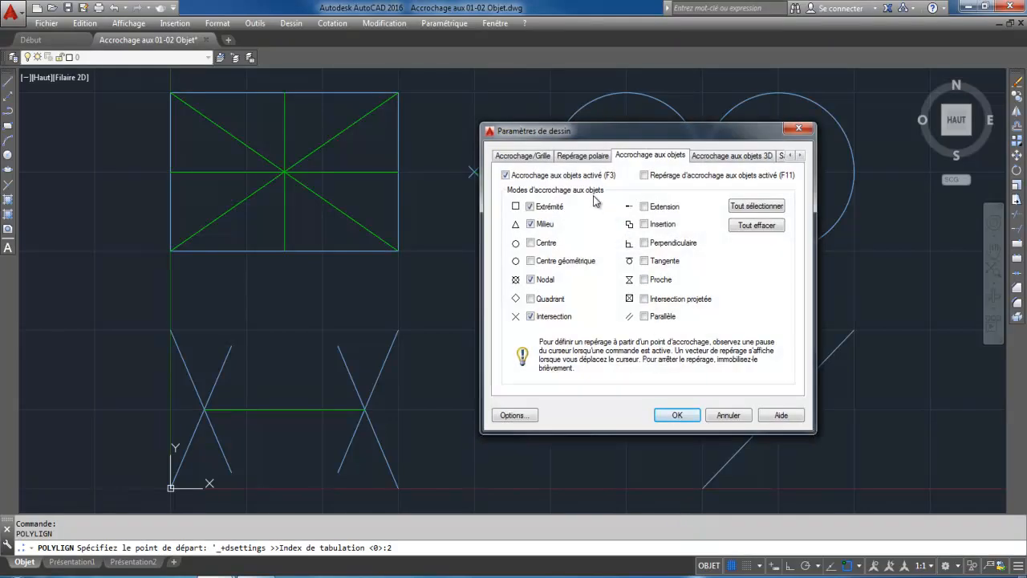
pyautogui.click(530, 298)
pyautogui.click(671, 414)
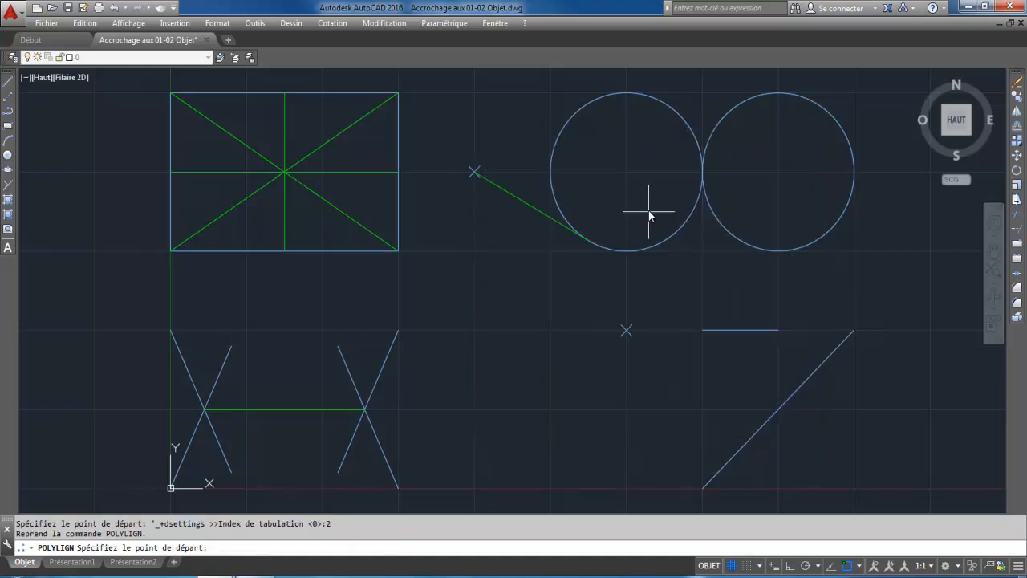
# Draw a closed diamond-shaped polyline through the four quadrants of the circle nearest the rectangle
pyautogui.click(551, 171)
pyautogui.click(622, 94)
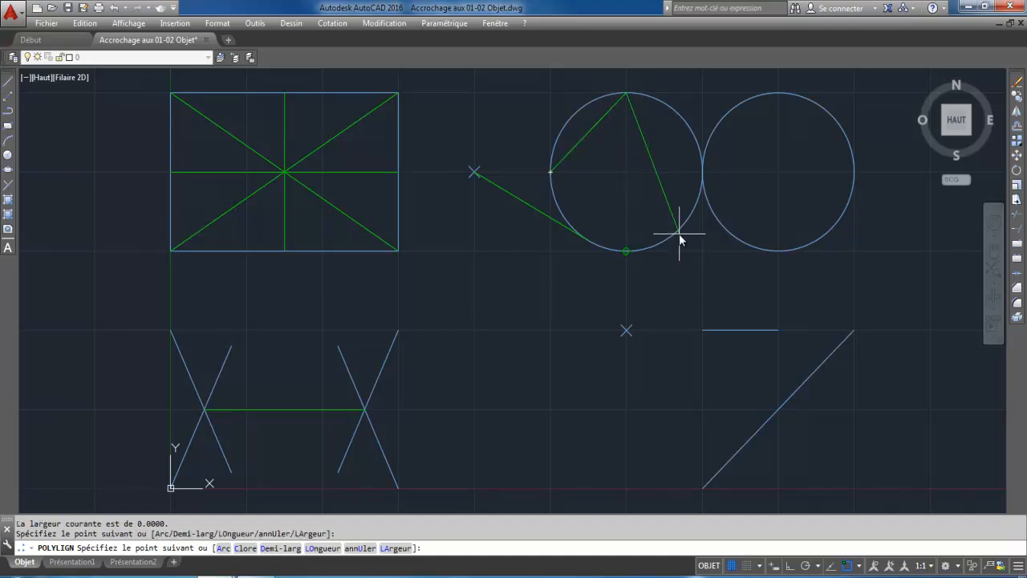
pyautogui.click(690, 152)
pyautogui.click(636, 245)
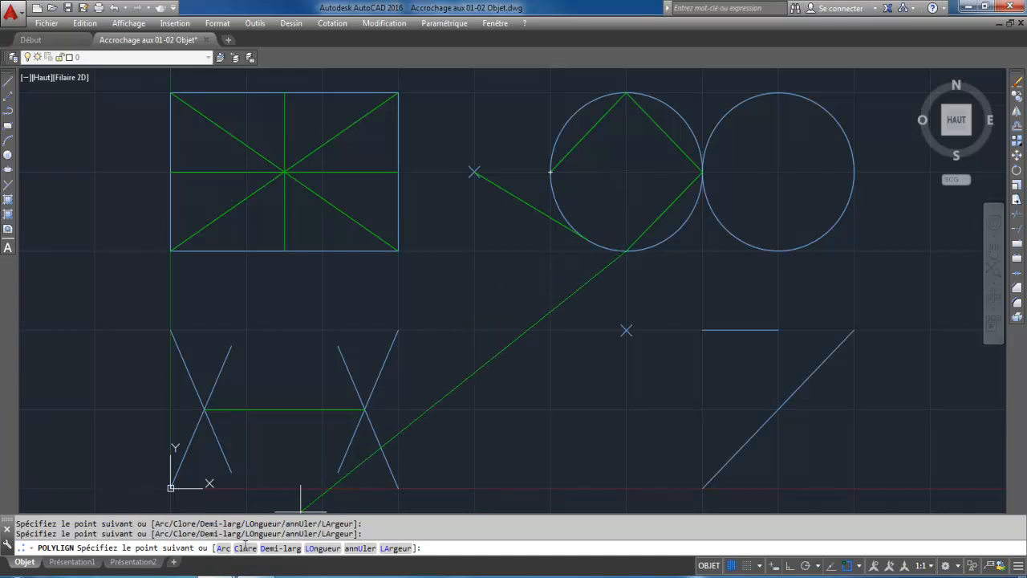
pyautogui.click(245, 548)
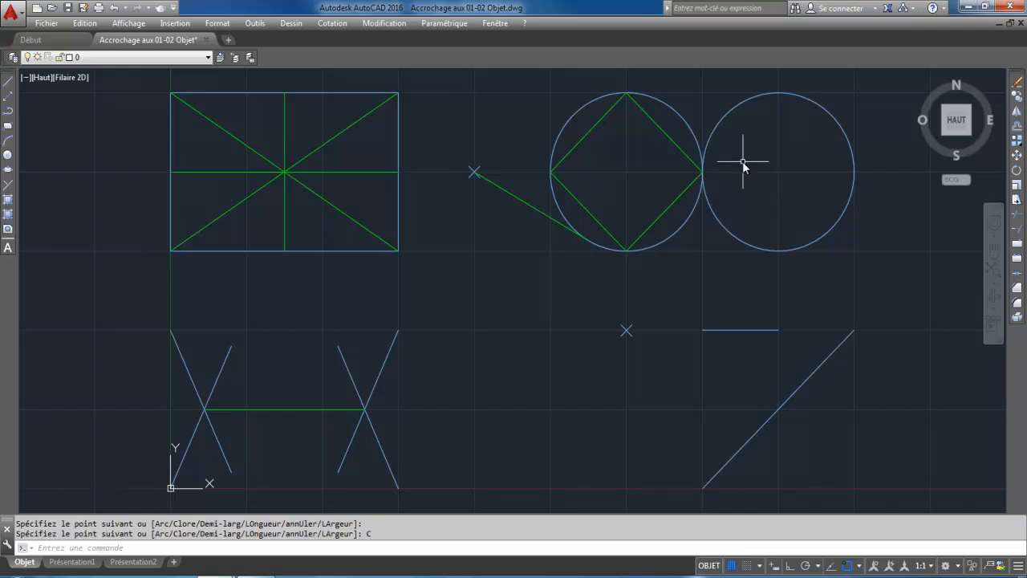
# Draw a second diamond-shaped polyline through the four quadrants of the other circle, starting where the two circles touch
pyautogui.press('Return')
pyautogui.click(702, 171)
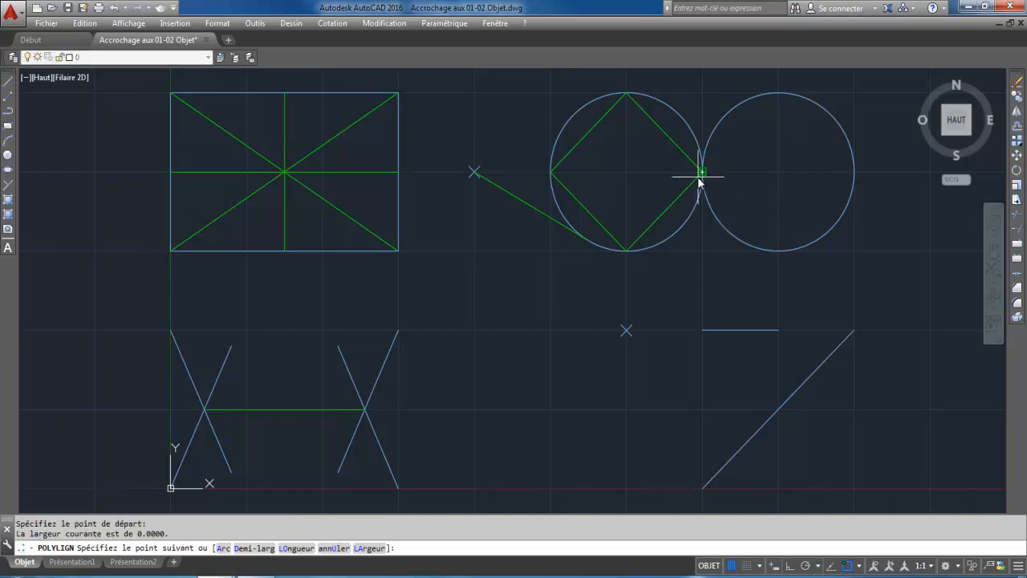
pyautogui.click(777, 94)
pyautogui.click(854, 171)
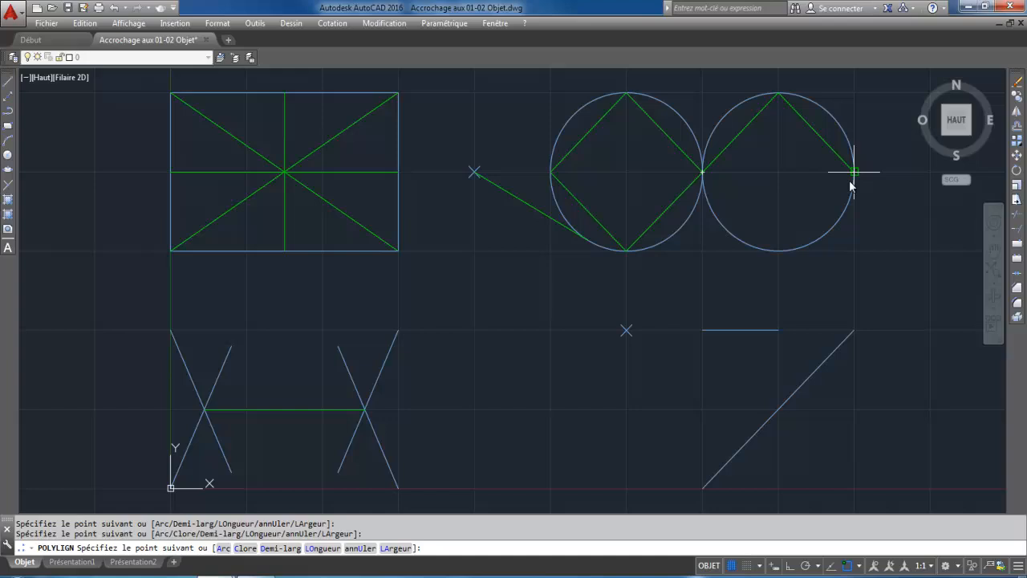
pyautogui.click(778, 250)
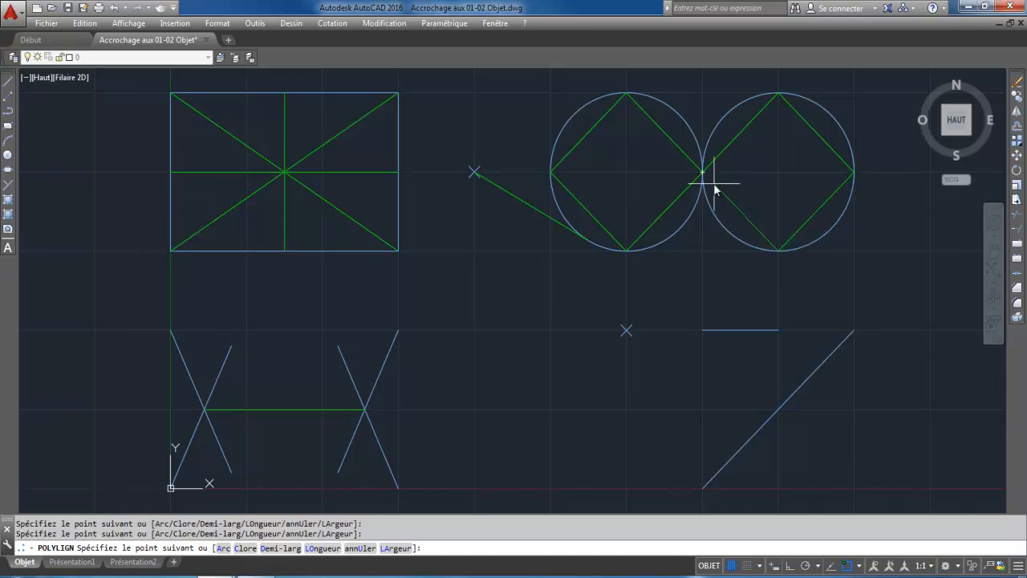
pyautogui.press('Return')
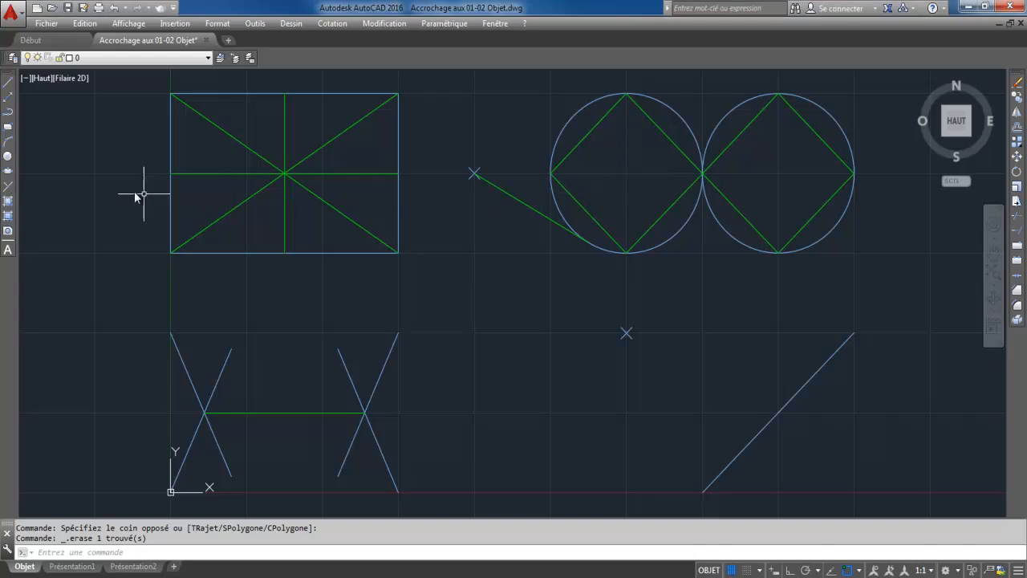
# Start a new polyline and add Centre to the active object snap modes
pyautogui.click(8, 111)
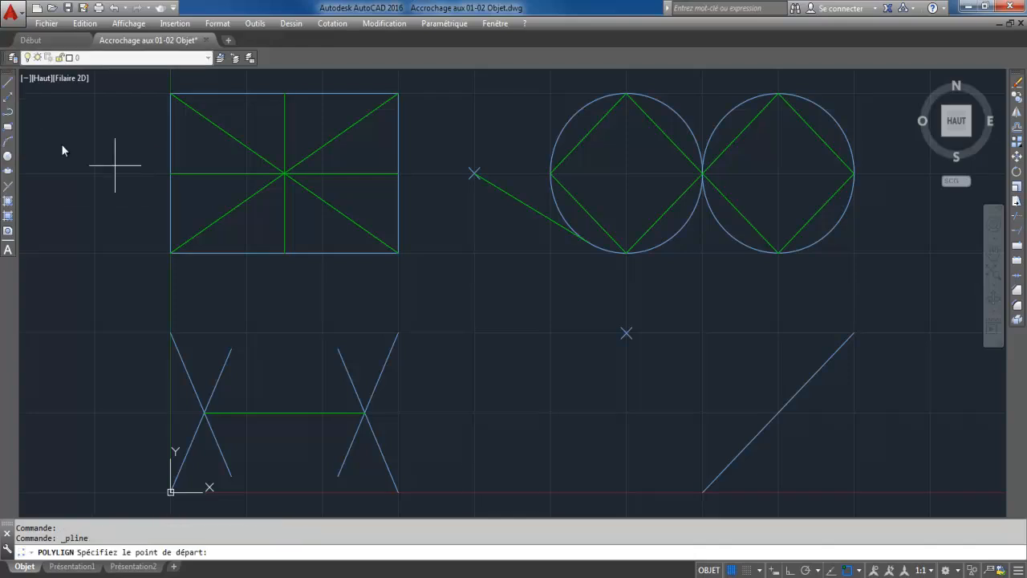
pyautogui.keyDown('shift'); pyautogui.rightClick(514, 290); pyautogui.keyUp('shift')
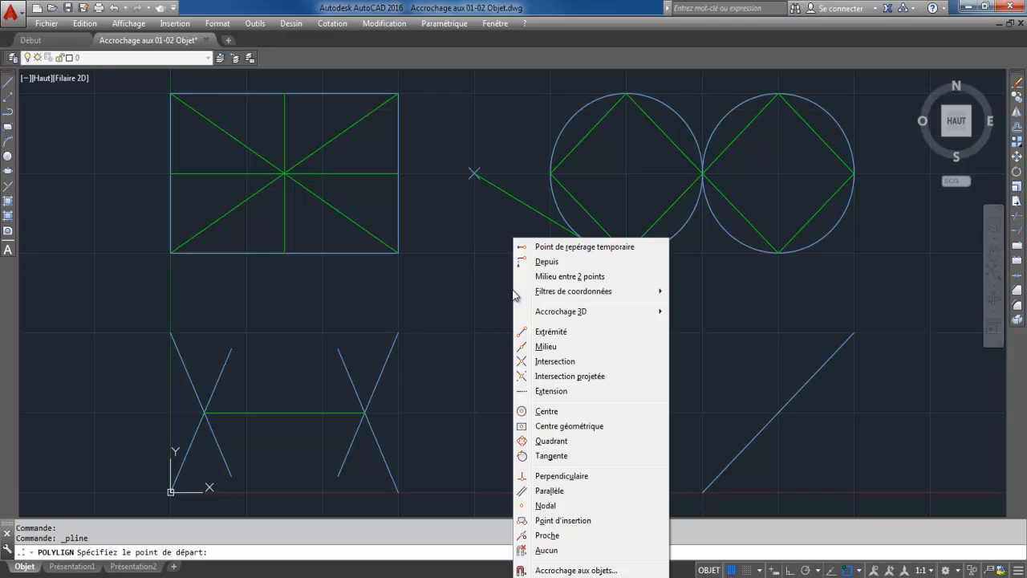
pyautogui.click(575, 570)
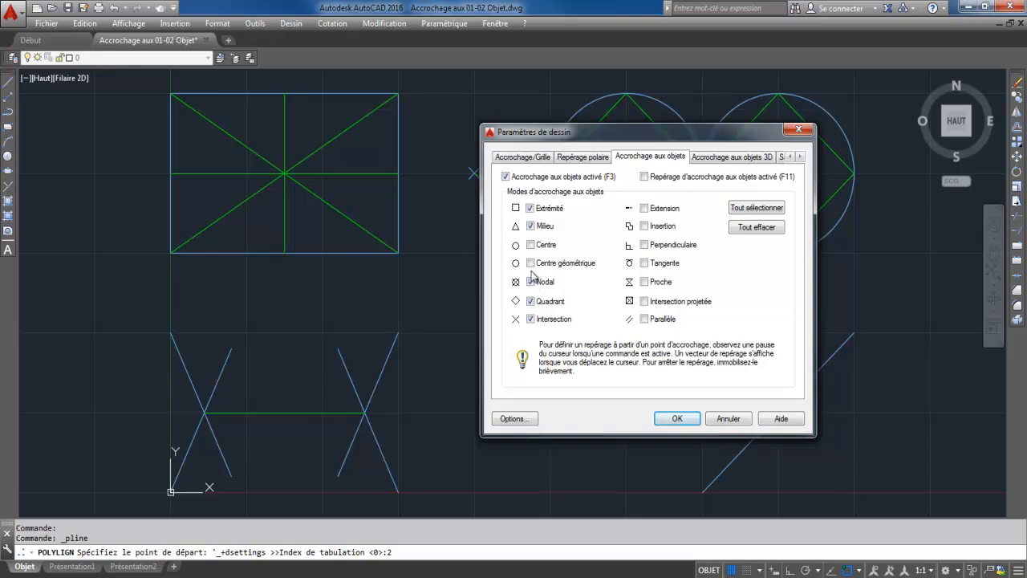
pyautogui.click(530, 245)
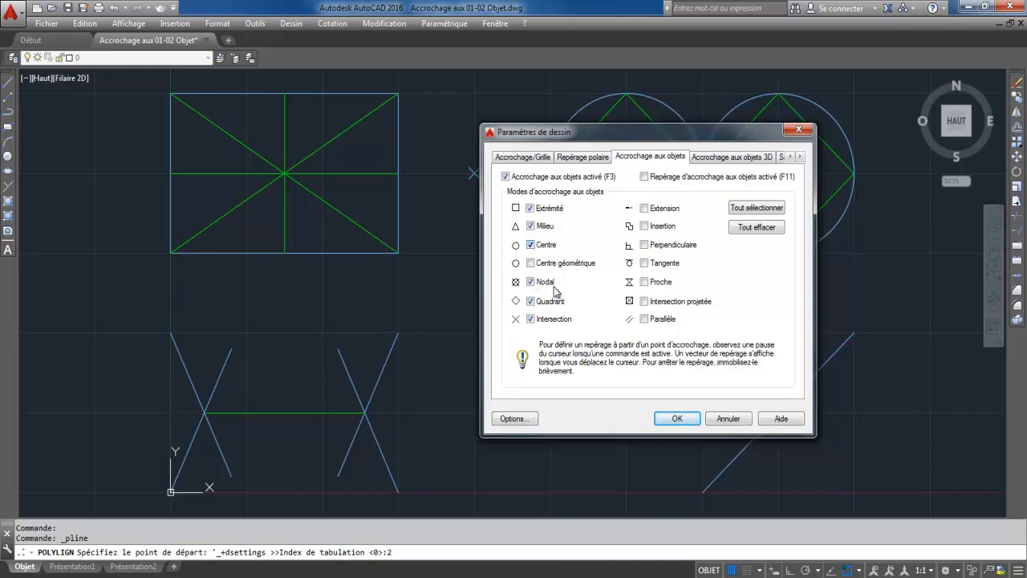
pyautogui.click(670, 420)
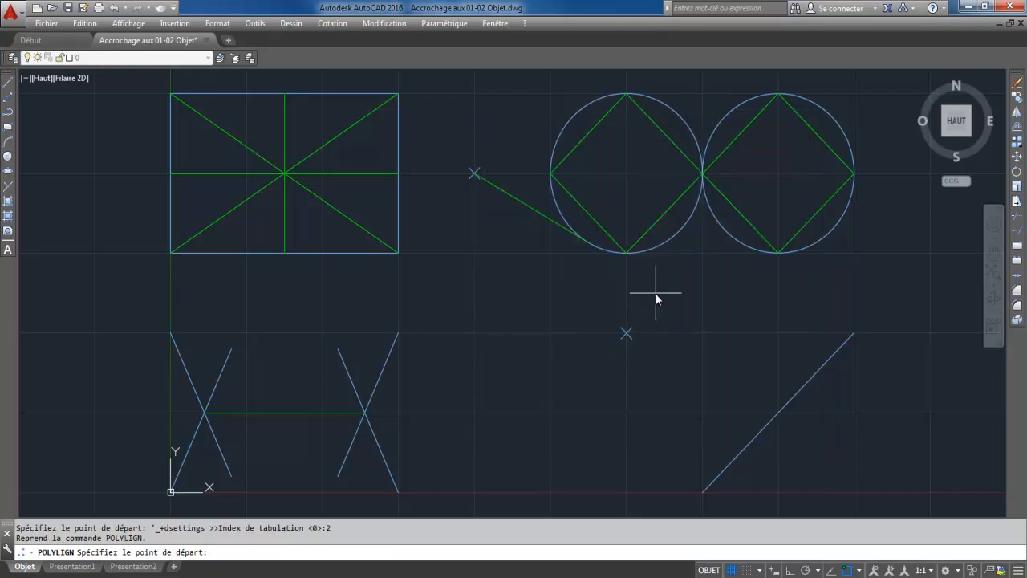
# Draw a polyline joining the centres of the two circles
pyautogui.click(628, 173)
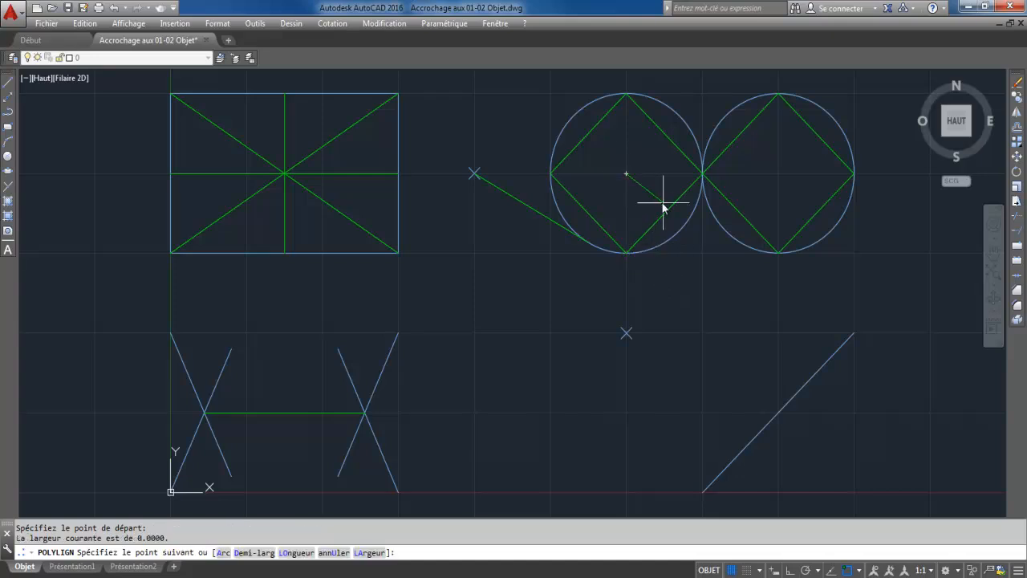
pyautogui.click(778, 176)
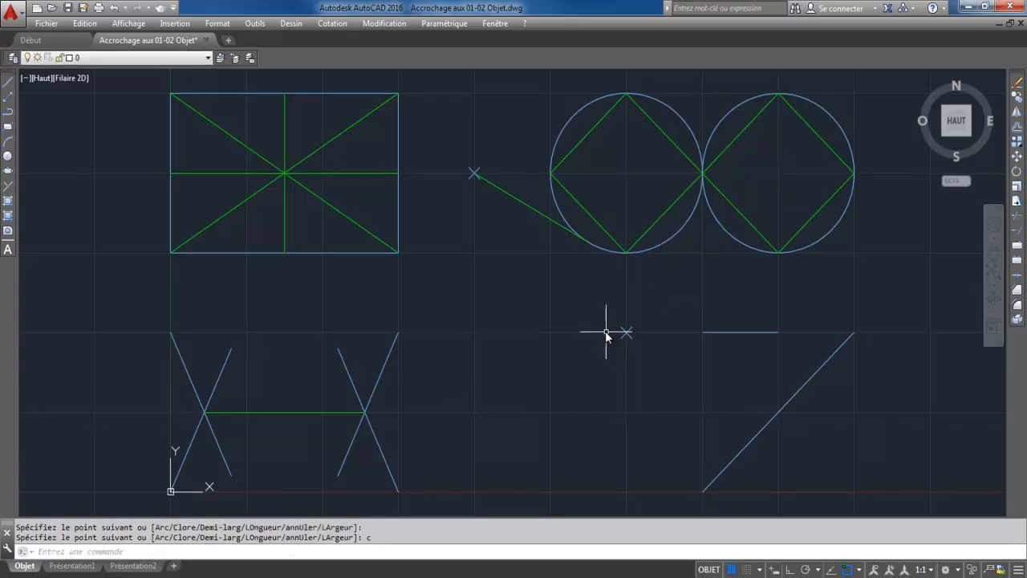
pyautogui.write('c')
pyautogui.press('Return')
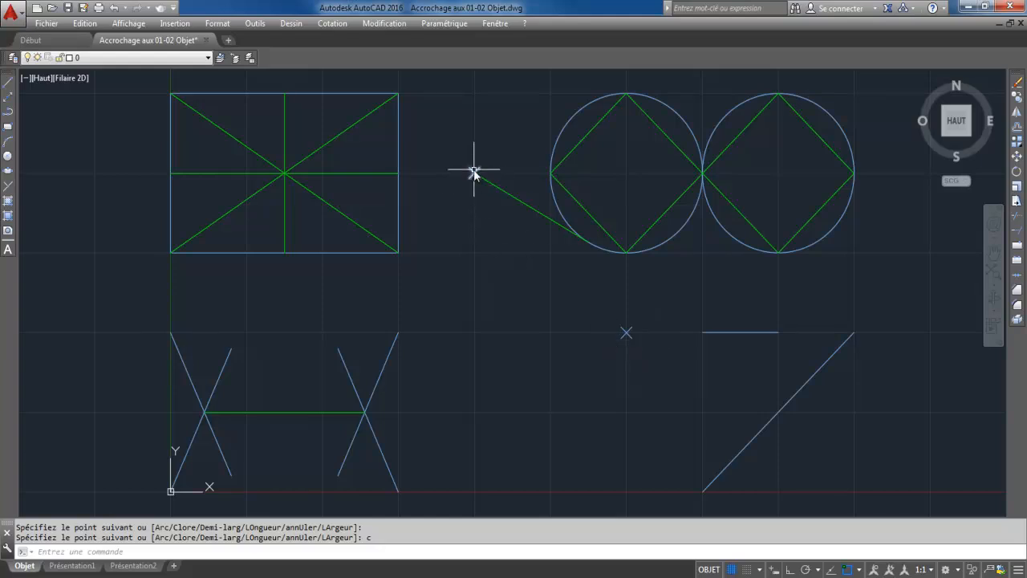
# Draw a polyline from the point node below the circles perpendicular to the diagonal line, using a one-time Perpendiculaire snap
pyautogui.click(8, 115)
pyautogui.click(627, 333)
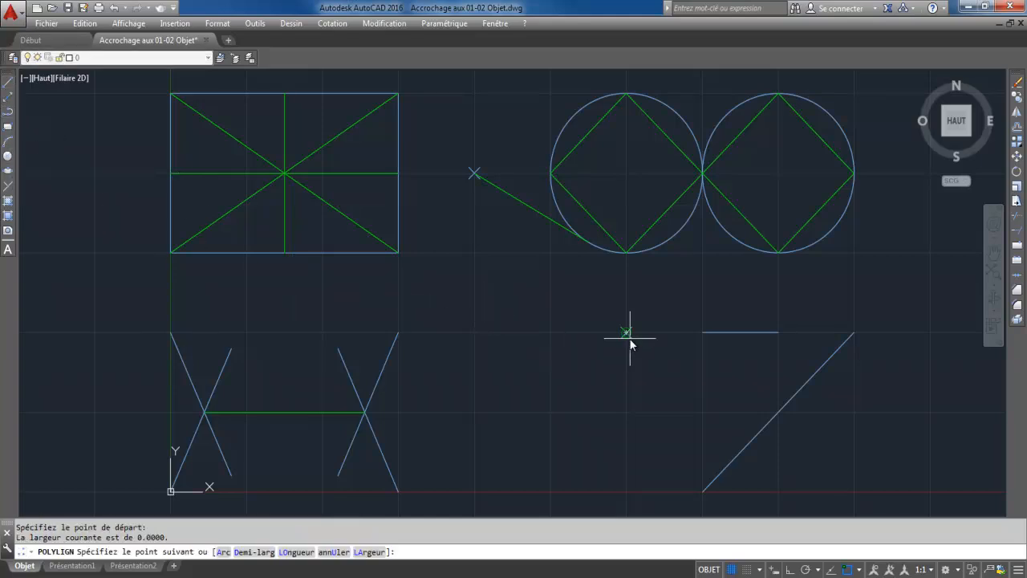
pyautogui.keyDown('shift'); pyautogui.rightClick(726, 371); pyautogui.keyUp('shift')
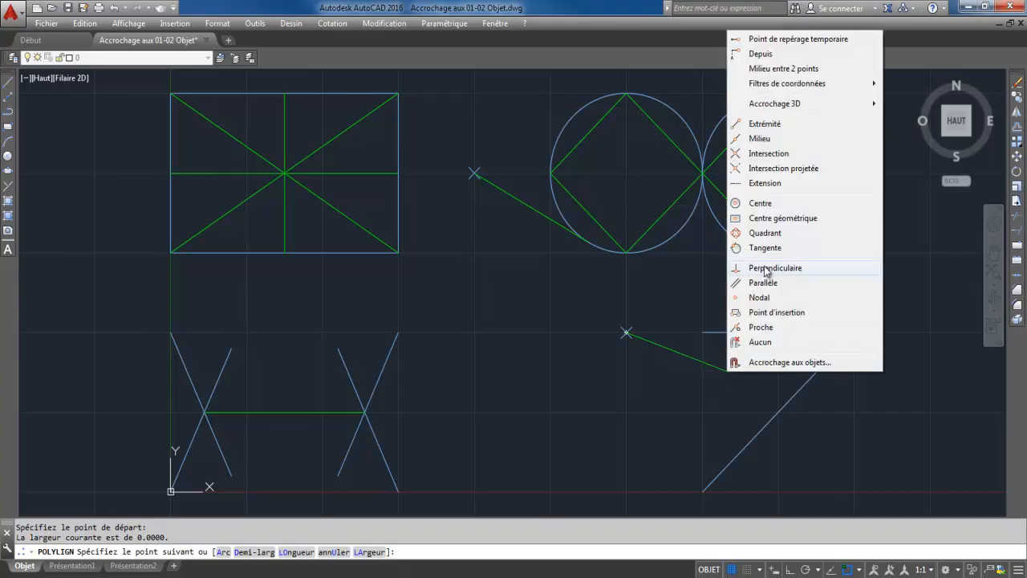
pyautogui.click(767, 268)
pyautogui.click(732, 455)
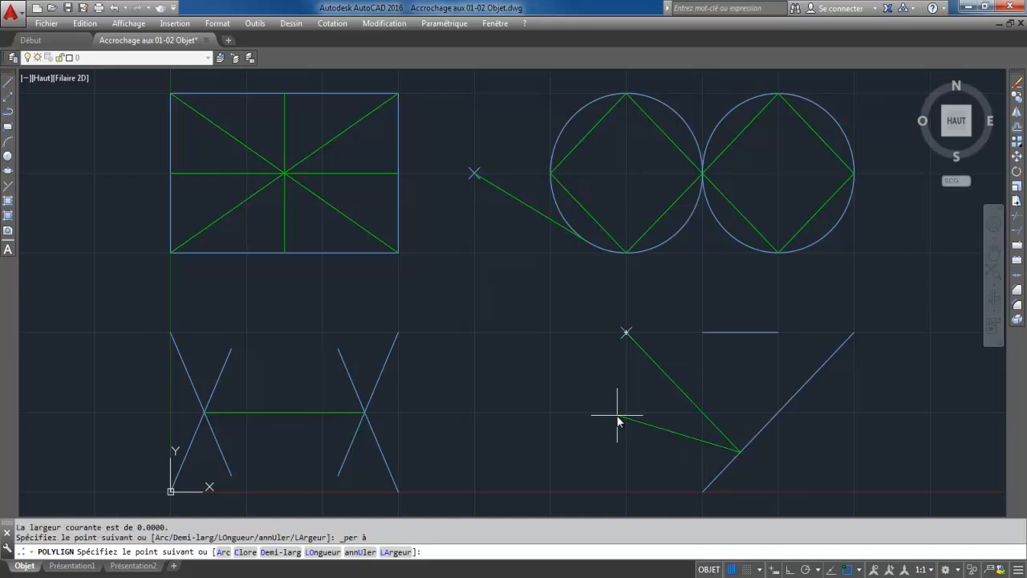